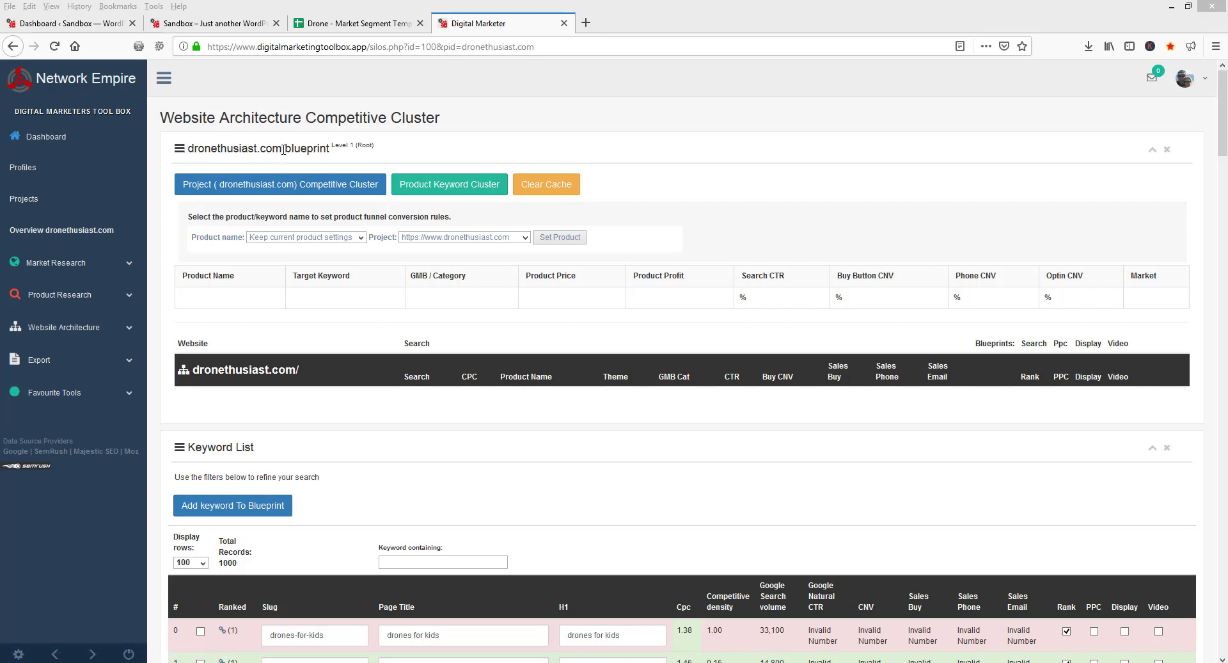
Highlight the dronethusiast.com blueprint name and expand the Product Research pages
left_click_drag(284, 149, 187, 149)
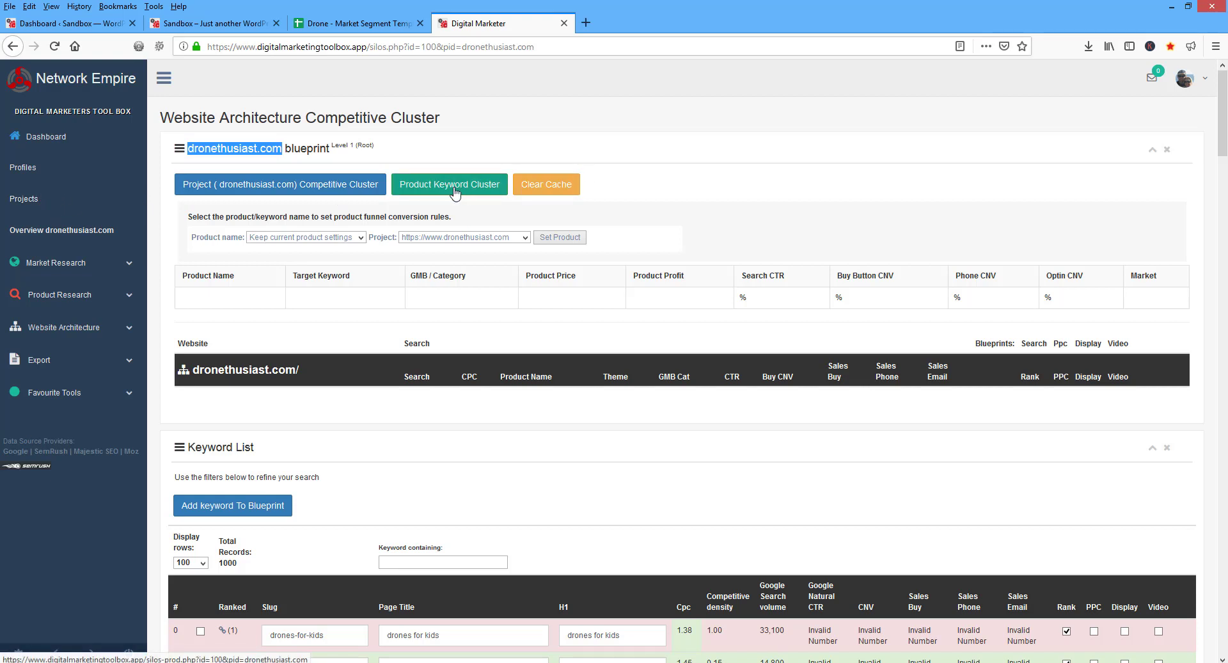
left_click(69, 295)
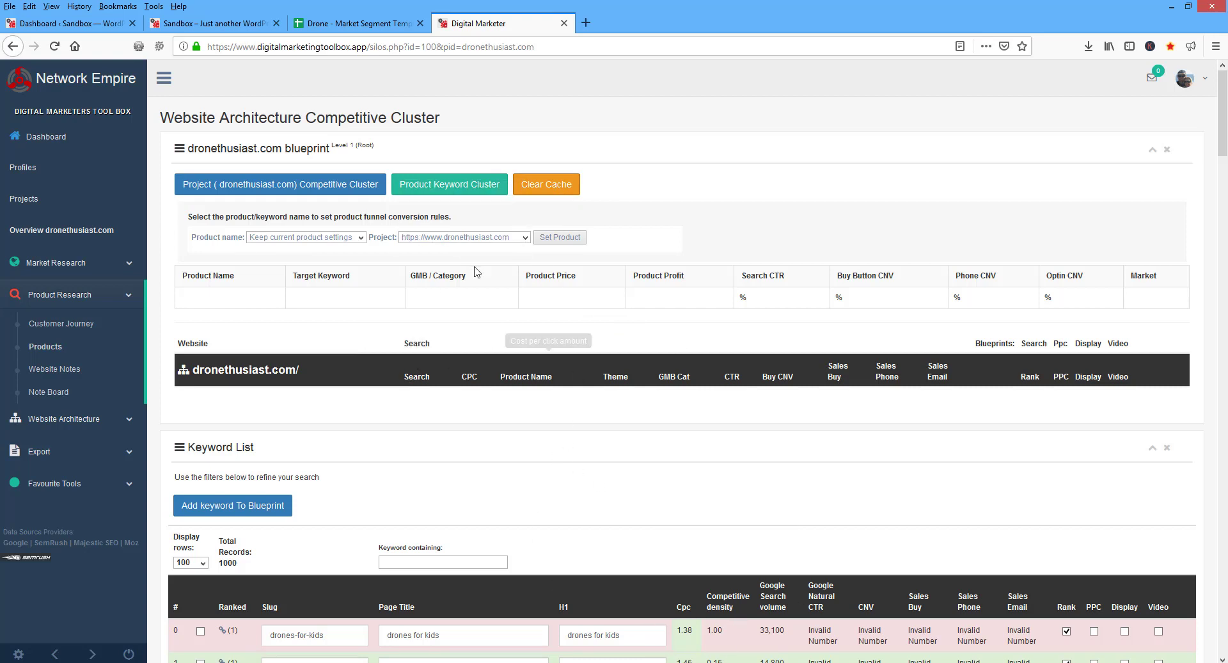
Apply the dji.com project and the drone product to the blueprint
left_click(362, 239)
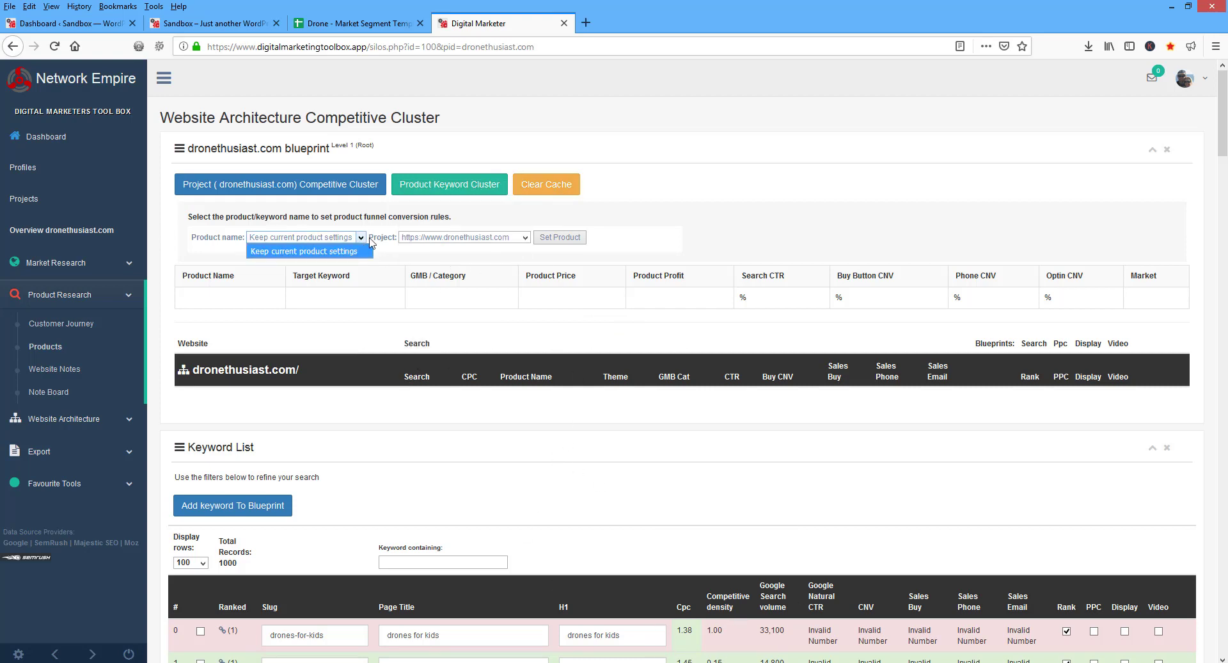
left_click(462, 237)
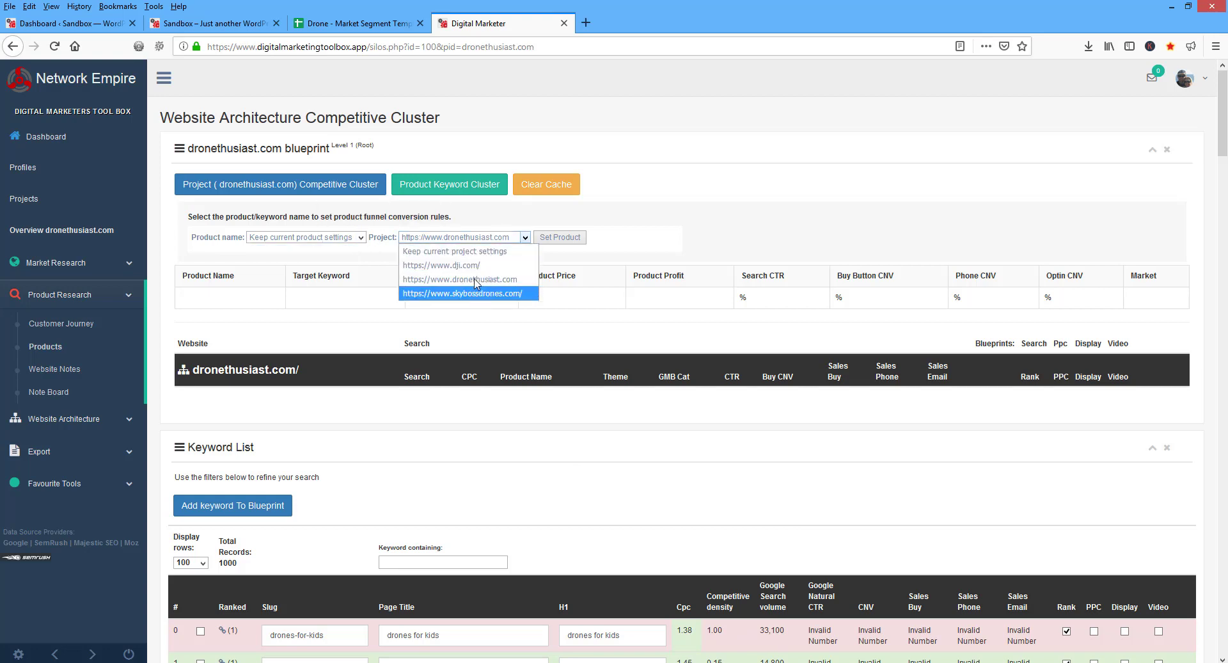
left_click(475, 279)
left_click(557, 237)
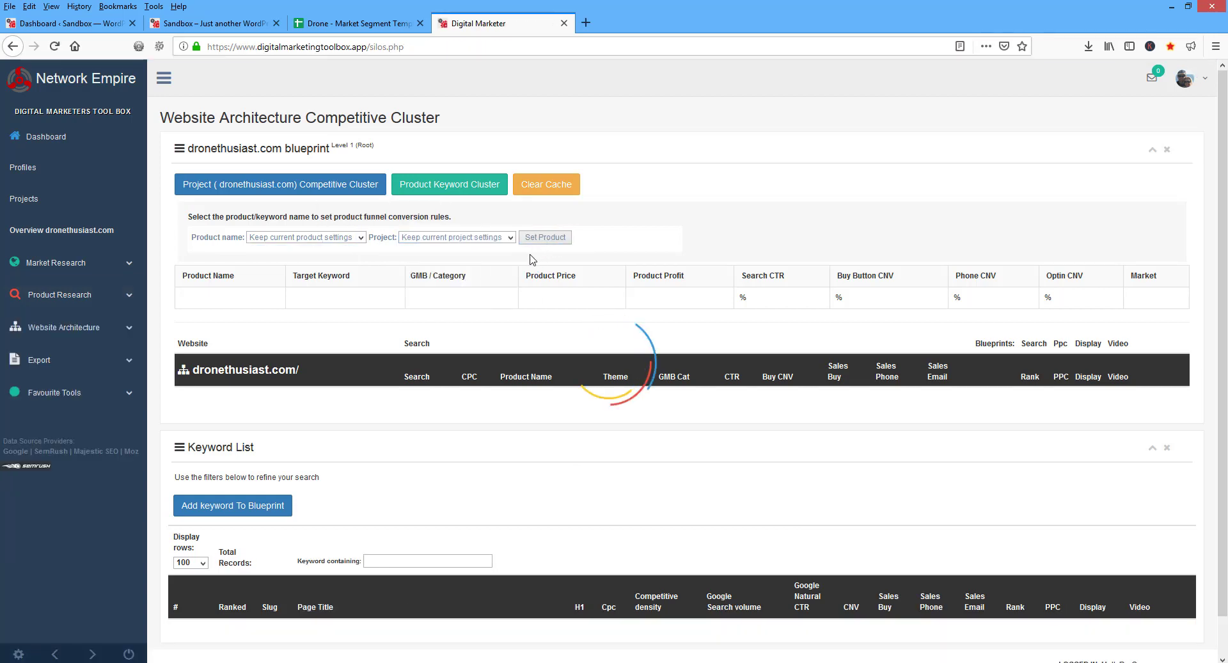
left_click(360, 238)
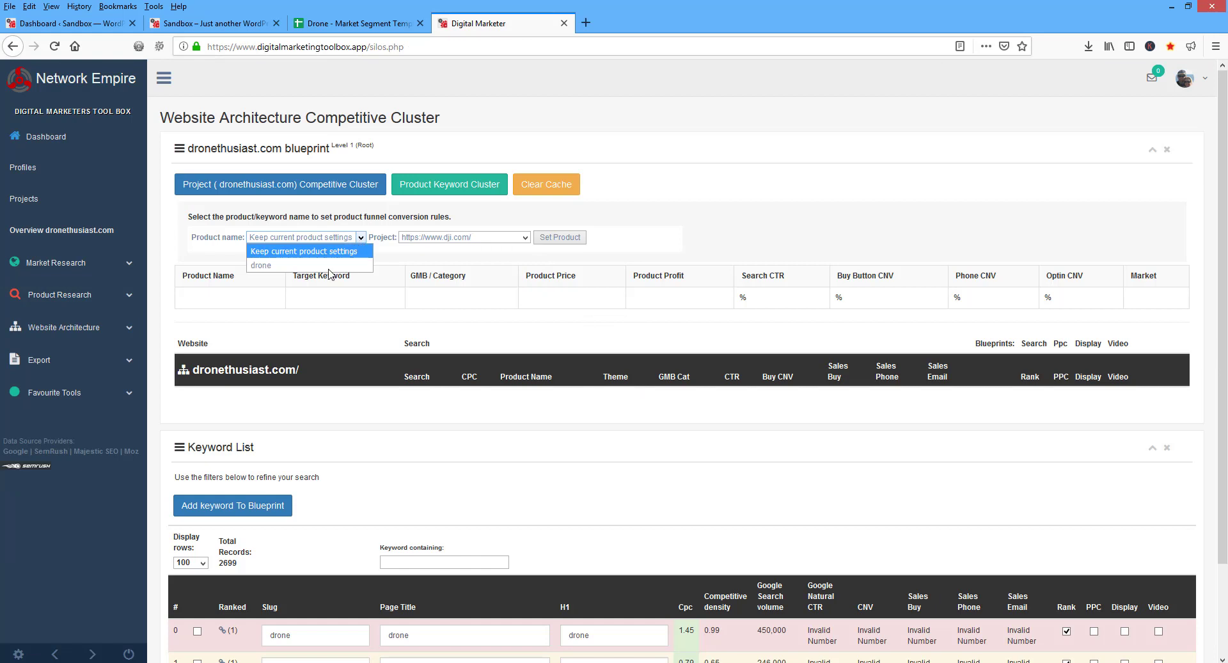
left_click(292, 266)
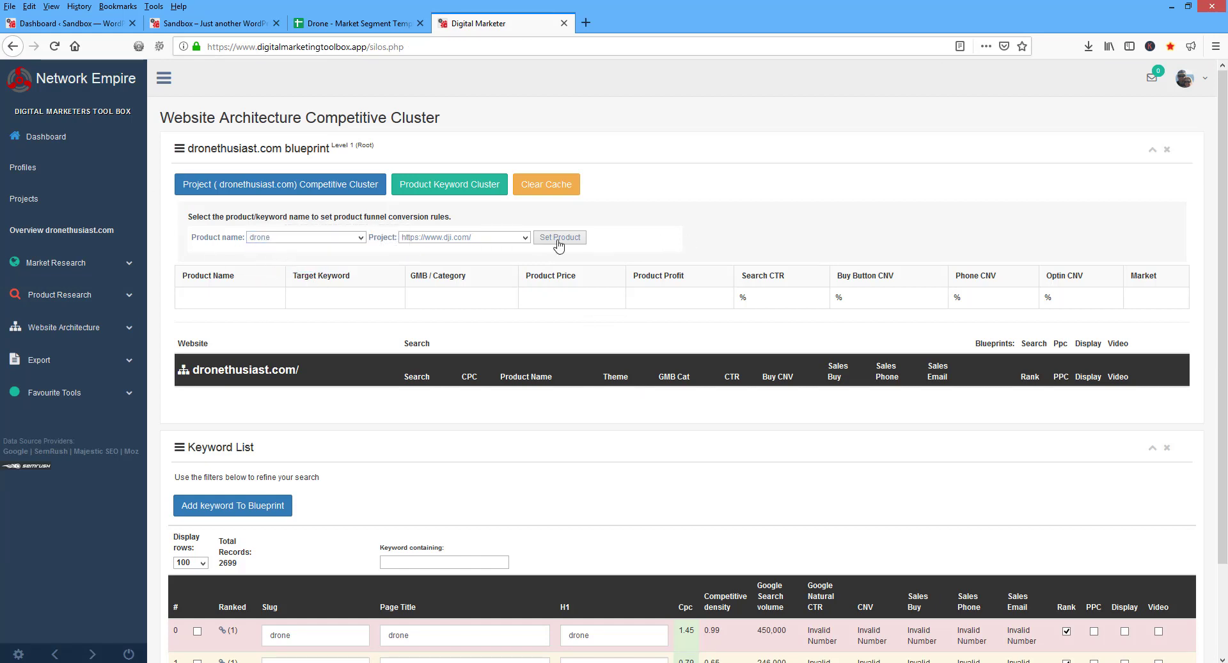
left_click(558, 241)
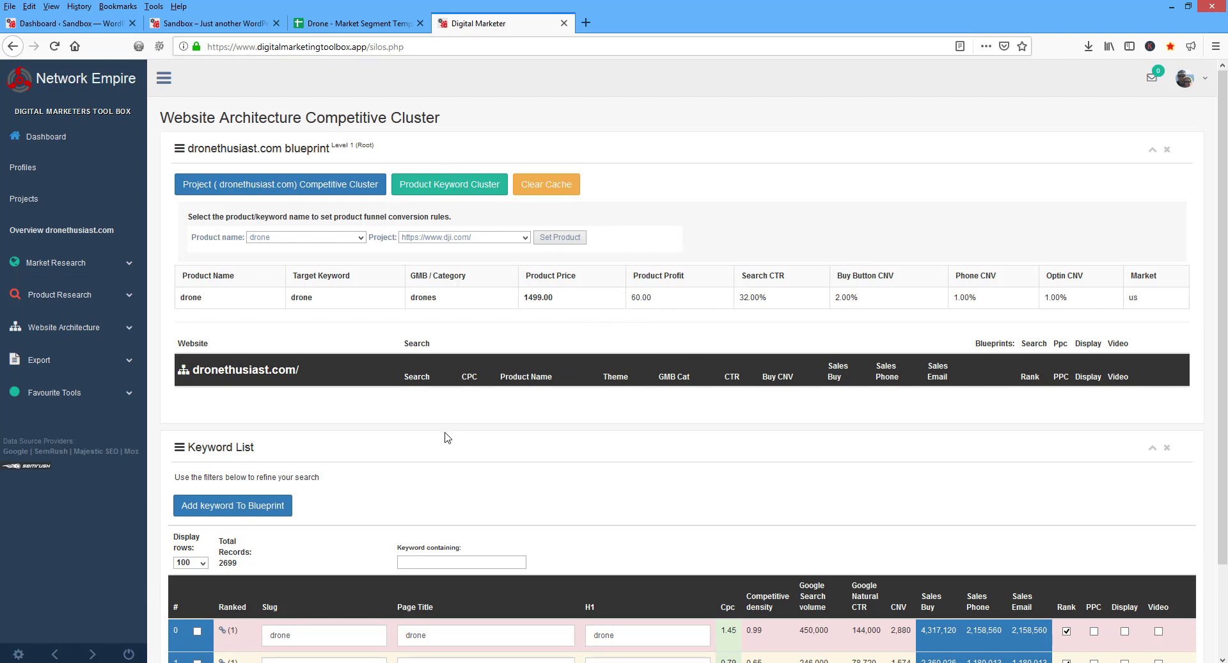
Switch to the Drone market segment Google Sheet to review the growth map
left_click(360, 23)
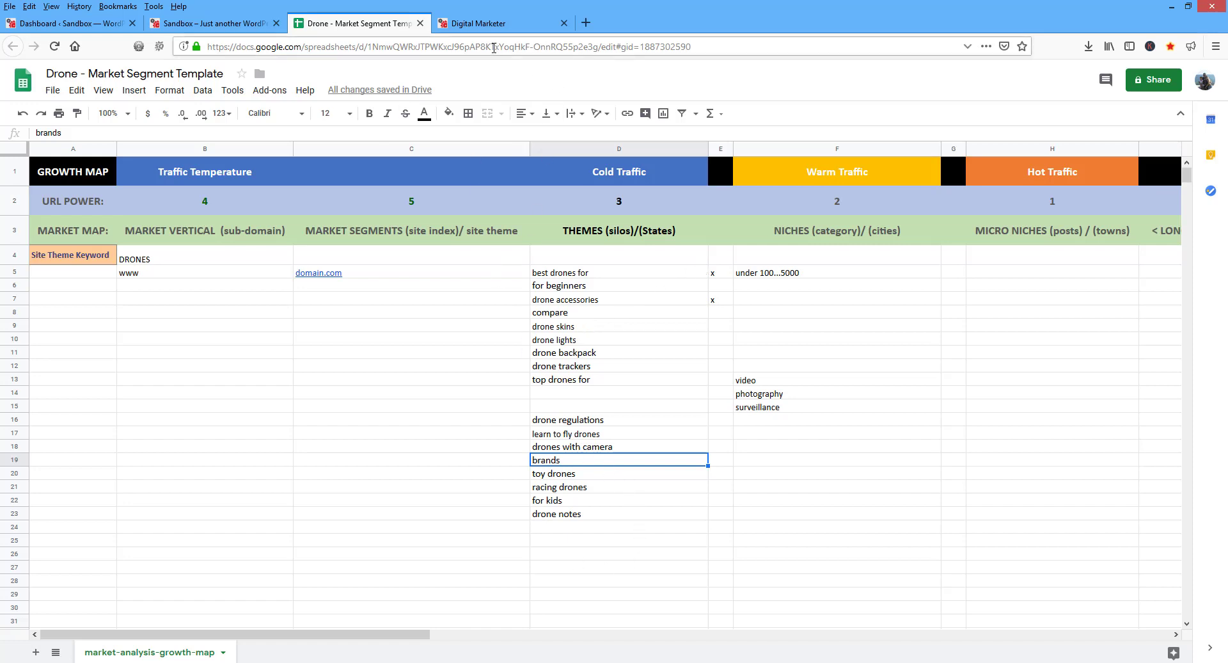
Back on the blueprint page, add keyword row 0, drone, as a silo under dronethusiast.com
left_click(493, 26)
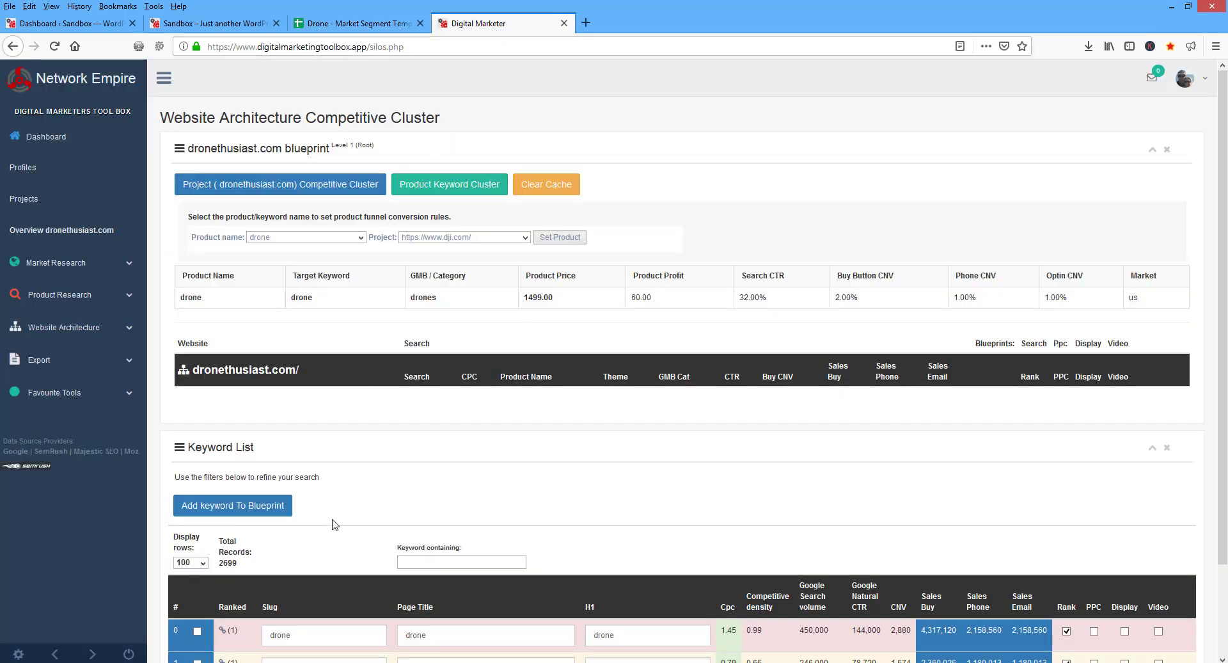
scroll(381, 481, "down", 3)
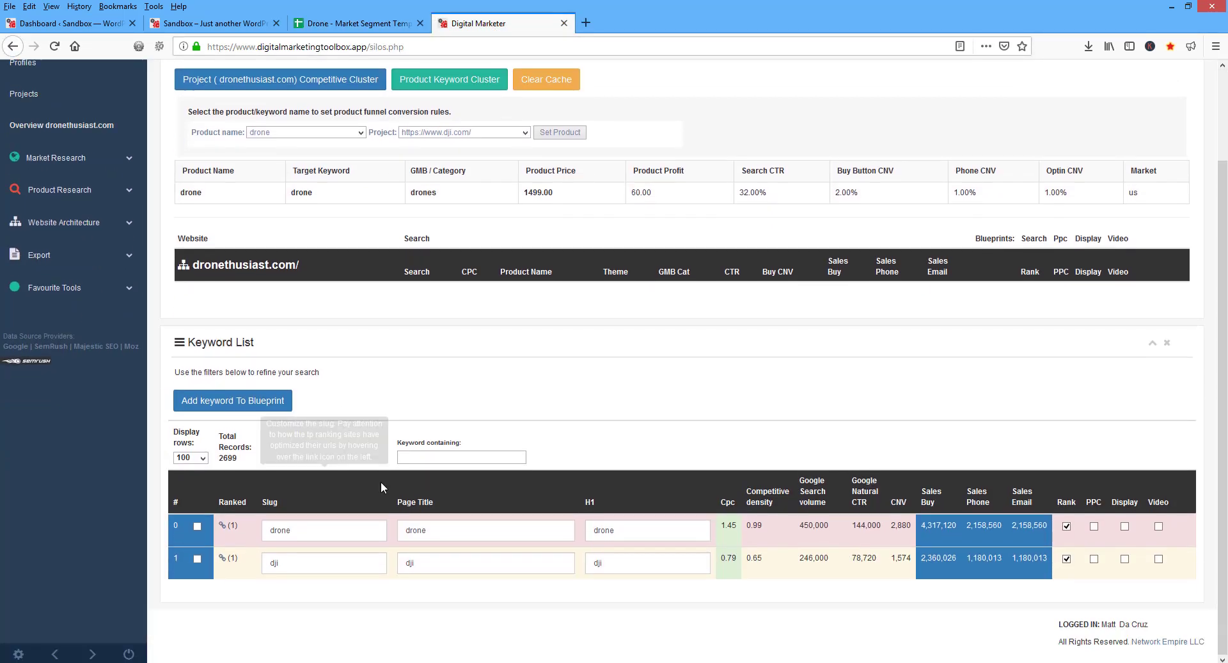
scroll(386, 486, "up", 2)
scroll(386, 482, "up", 1)
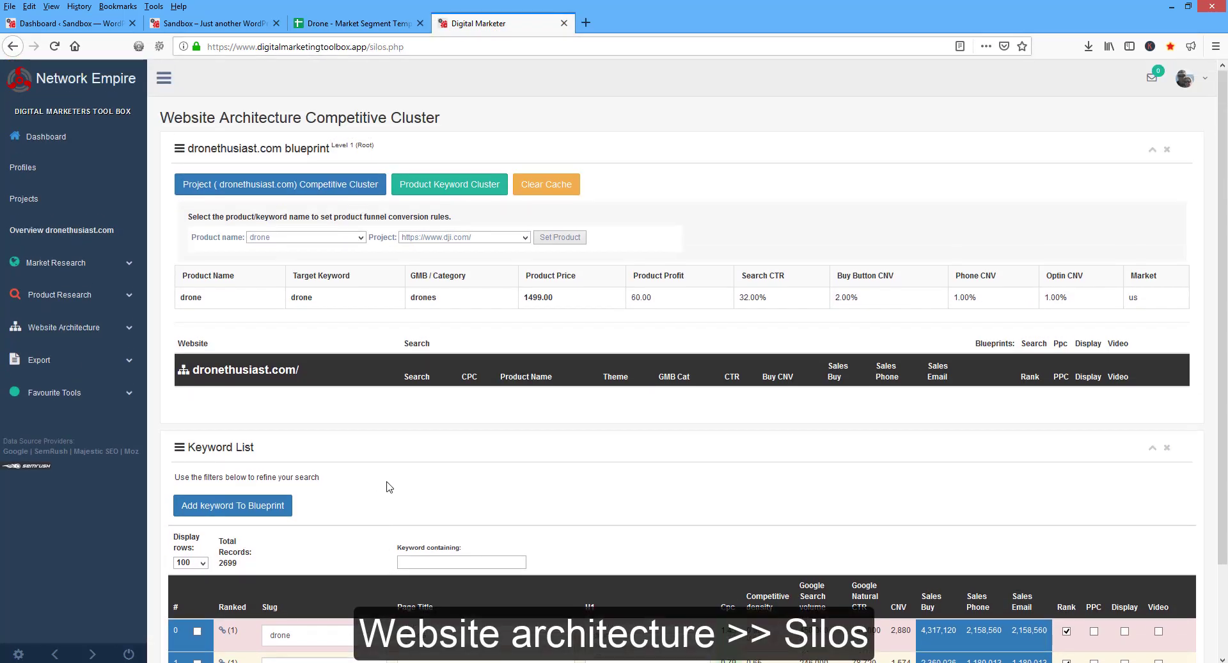
scroll(387, 486, "down", 3)
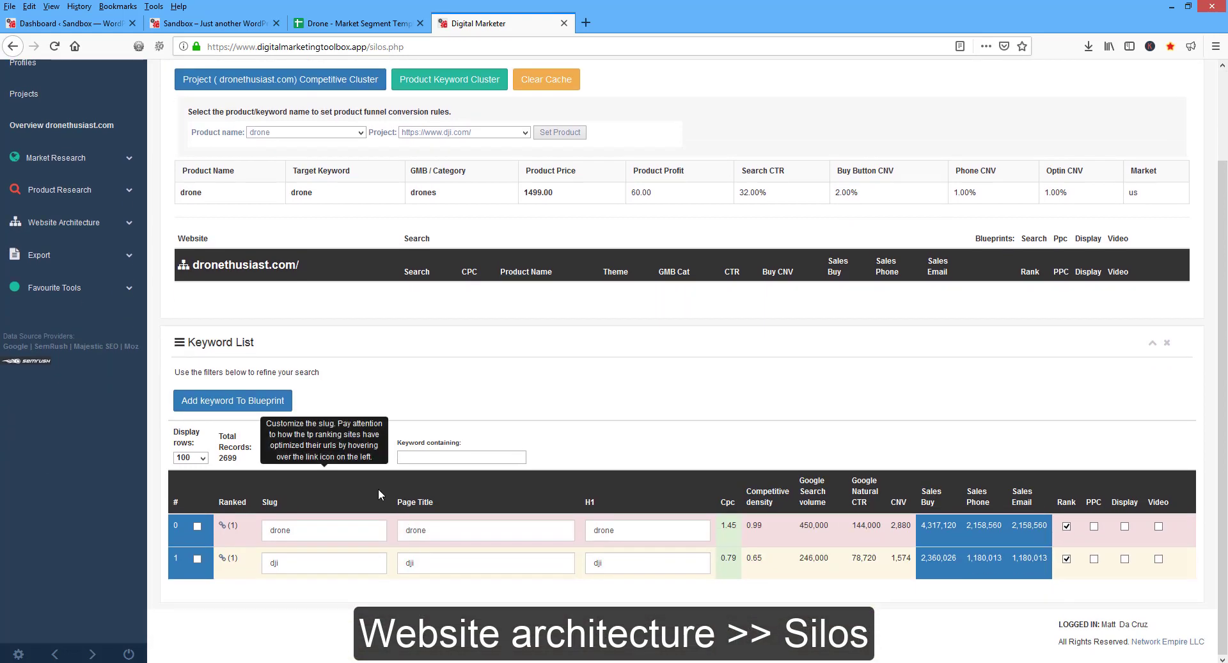
left_click(197, 526)
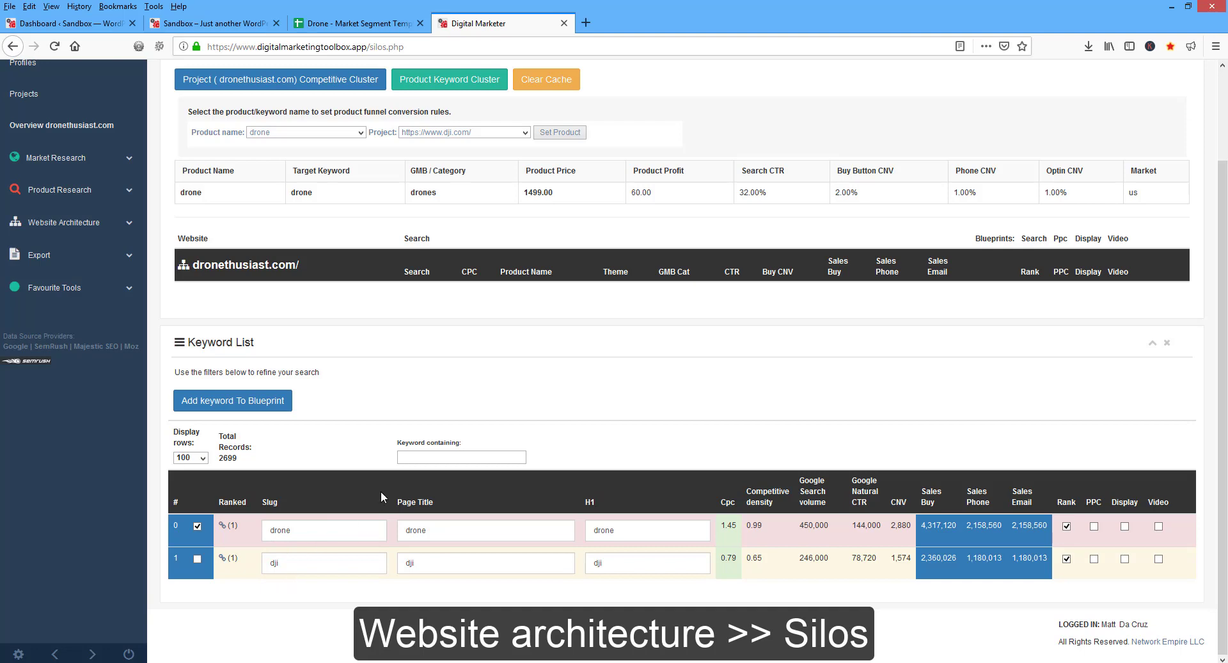
left_click(233, 400)
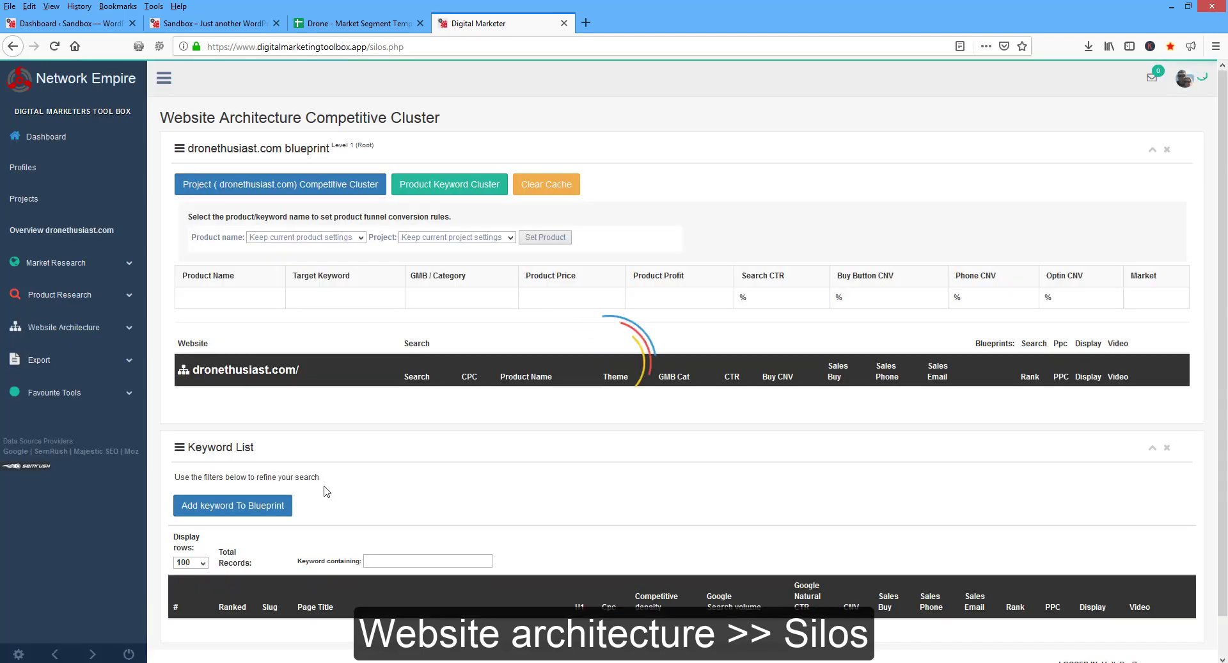
scroll(404, 442, "down", 3)
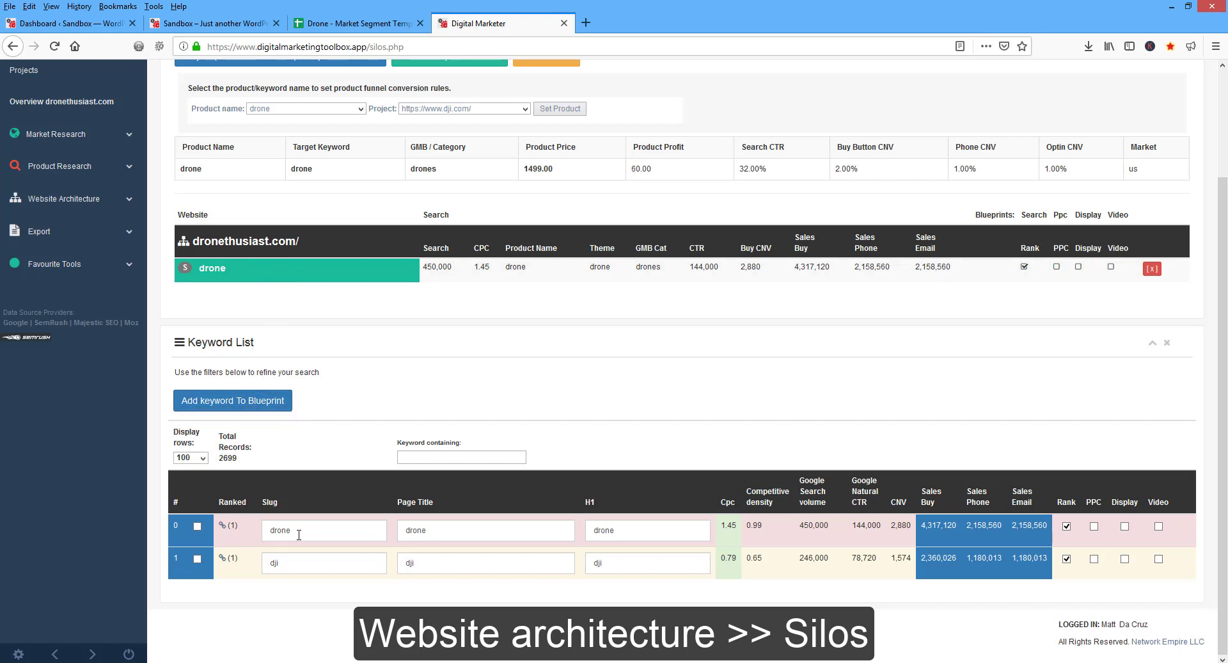
Point out drone in the Slug, Page Title and H1 fields, then open the Display rows choices
double_click(270, 530)
double_click(473, 529)
double_click(621, 529)
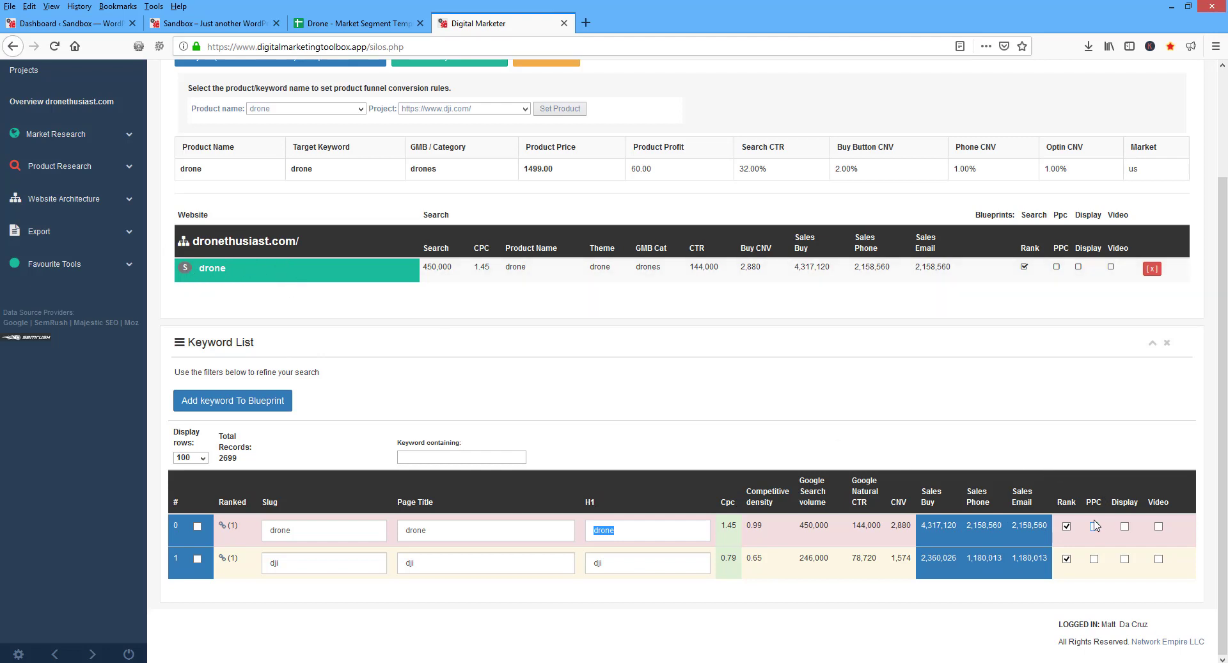
left_click(1066, 526)
Show 500 keyword rows per page
left_click(202, 457)
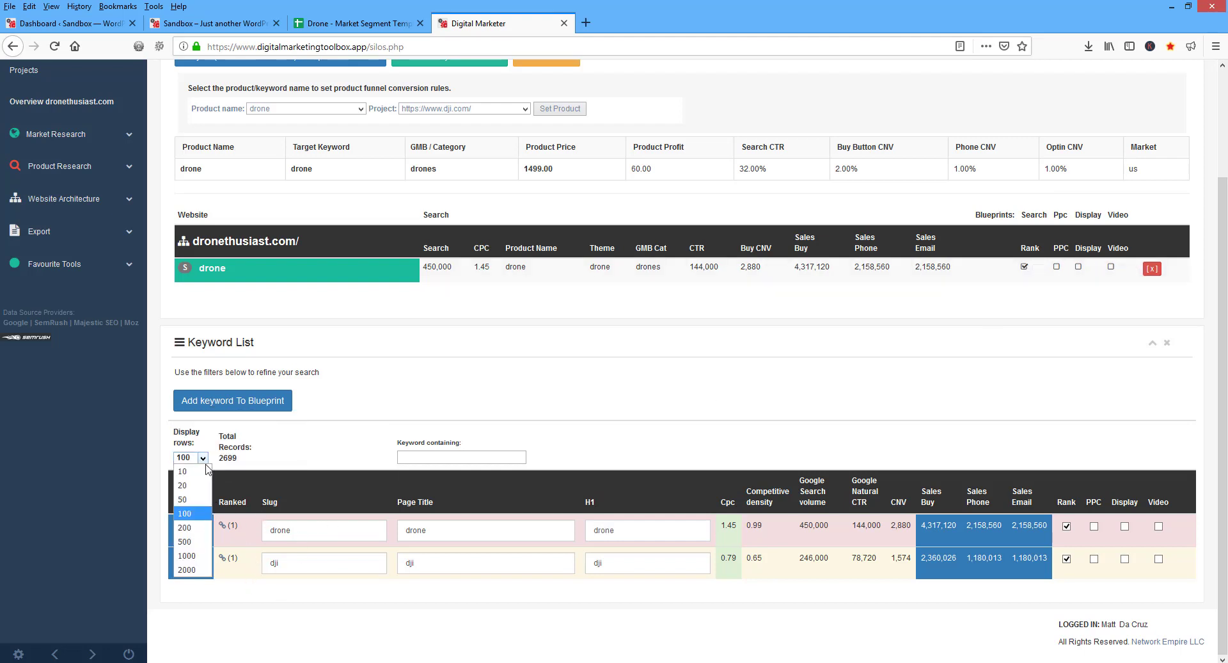
left_click(189, 541)
scroll(610, 370, "down", 5)
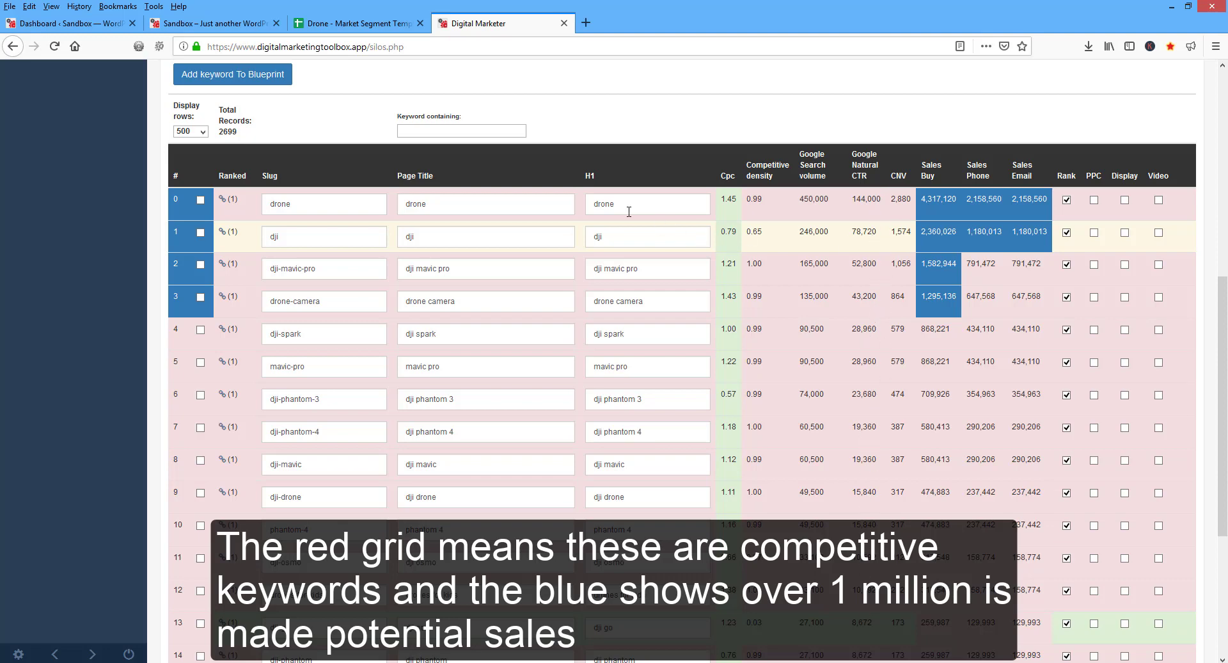
scroll(405, 194, "up", 3)
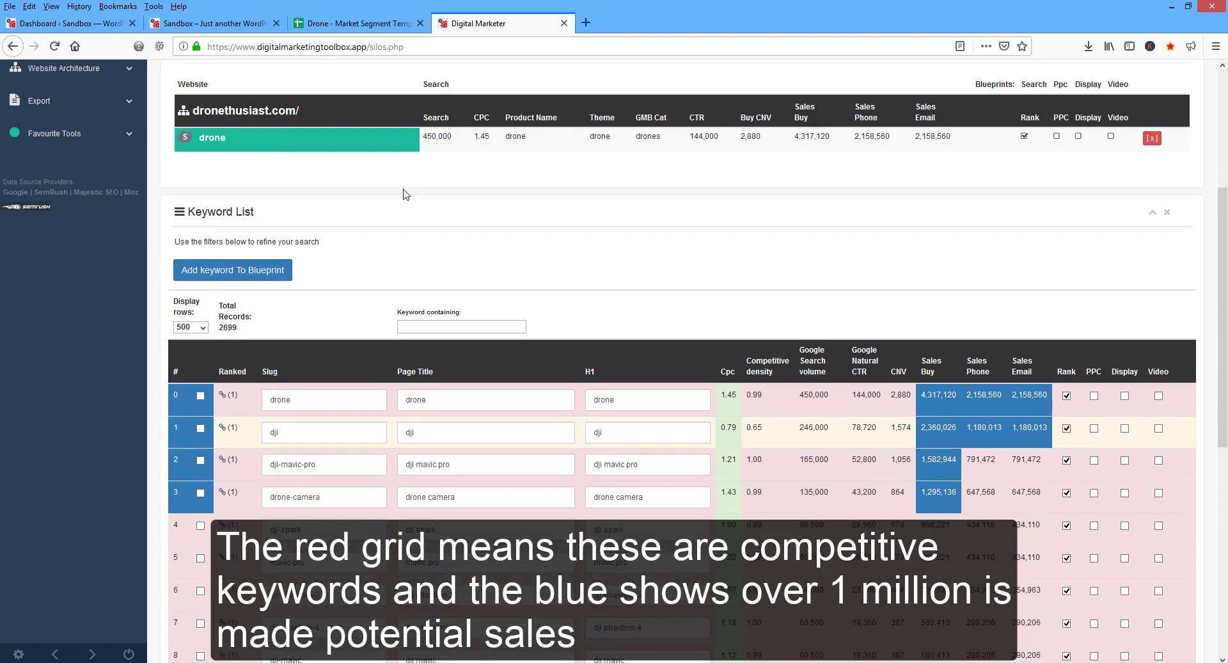
scroll(405, 194, "down", 1)
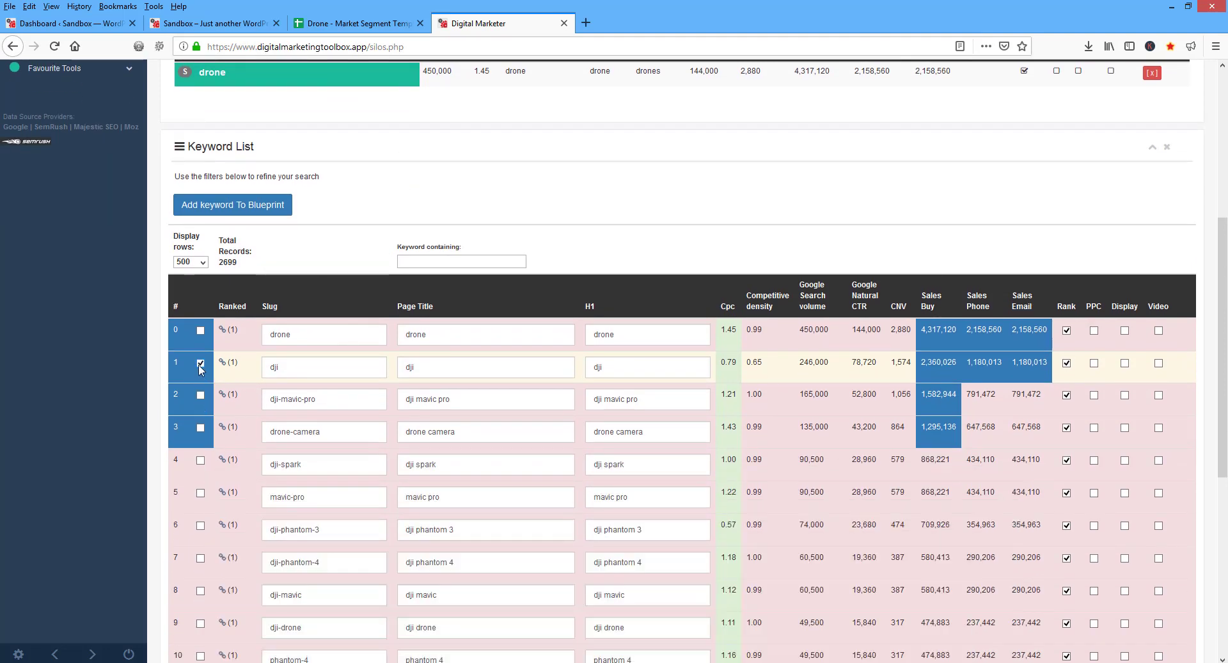
Tick the DJI keywords dji-mavic-pro, dji-spark, dji-phantom-4 and dji-osmo for the blueprint
left_click(201, 396)
left_click(200, 460)
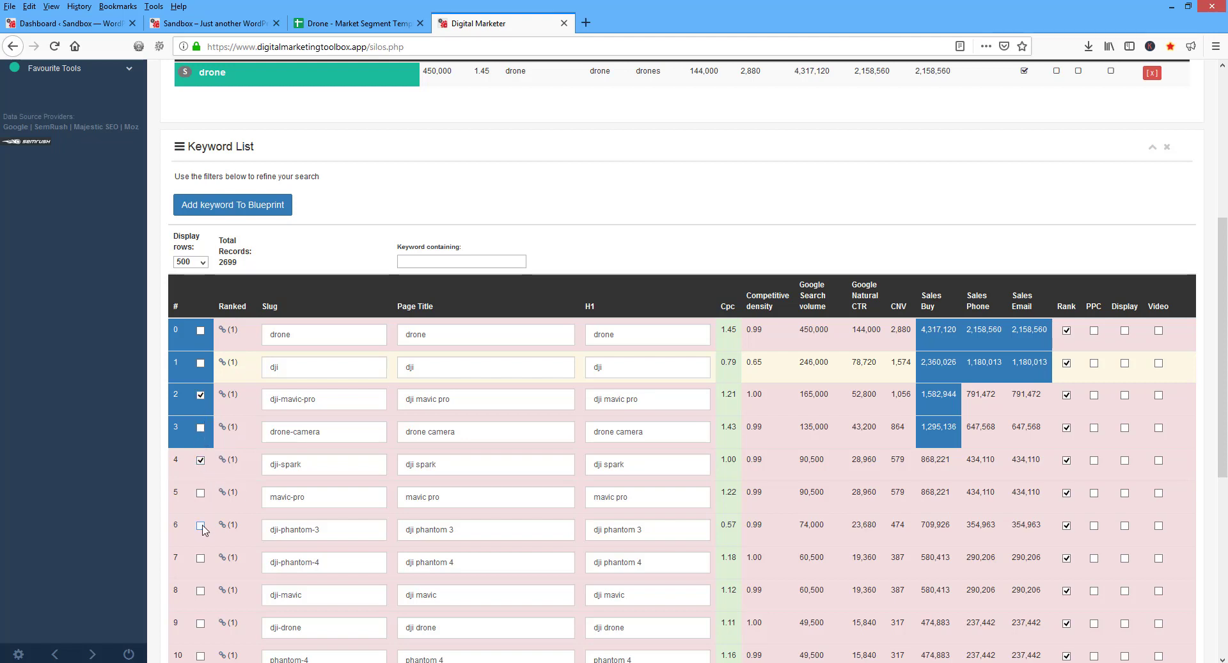
left_click(200, 557)
scroll(548, 553, "down", 3)
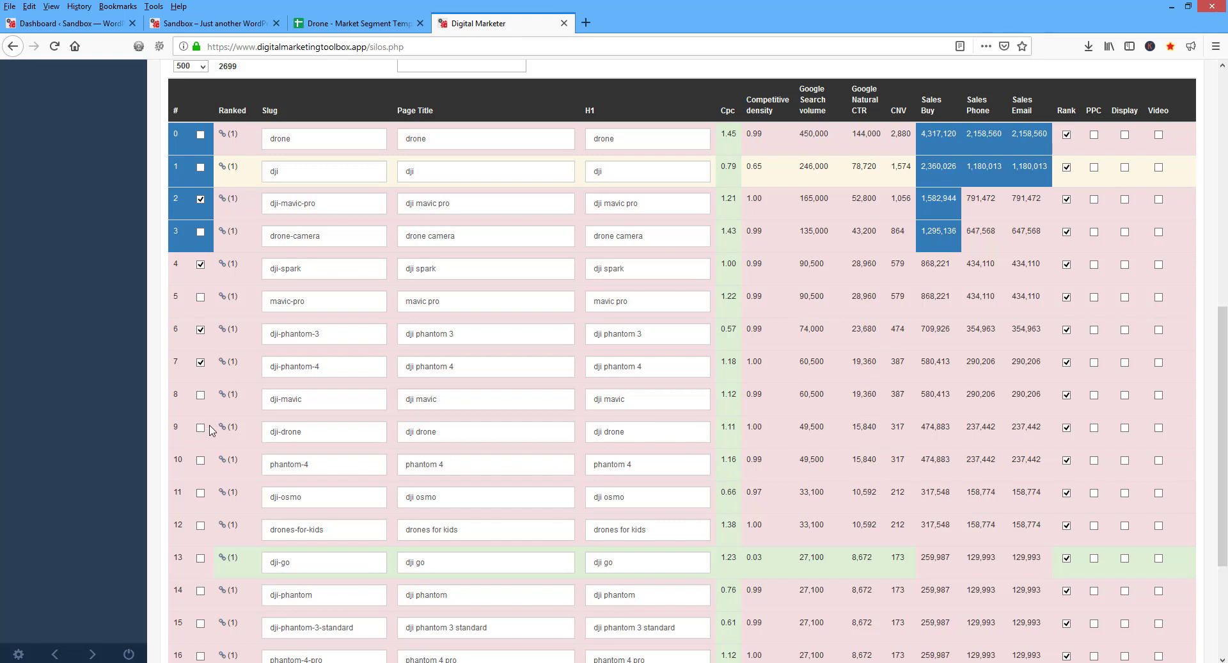
scroll(370, 279, "up", 2)
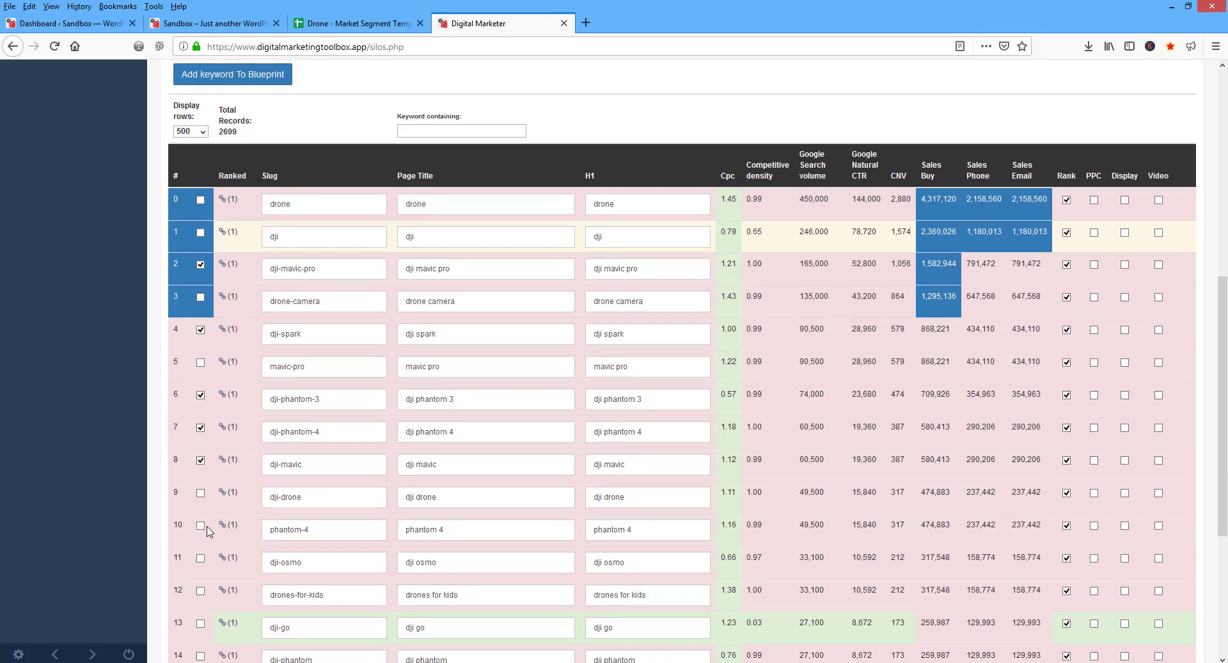
scroll(214, 552, "down", 1)
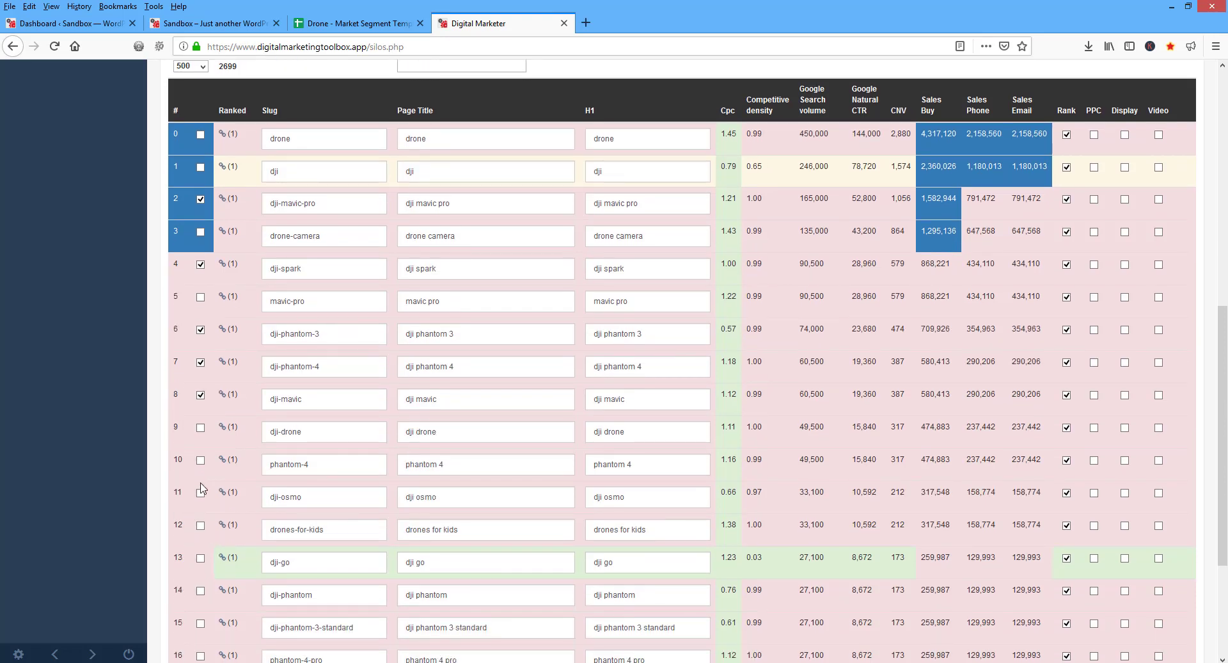
left_click(200, 493)
scroll(361, 468, "up", 3)
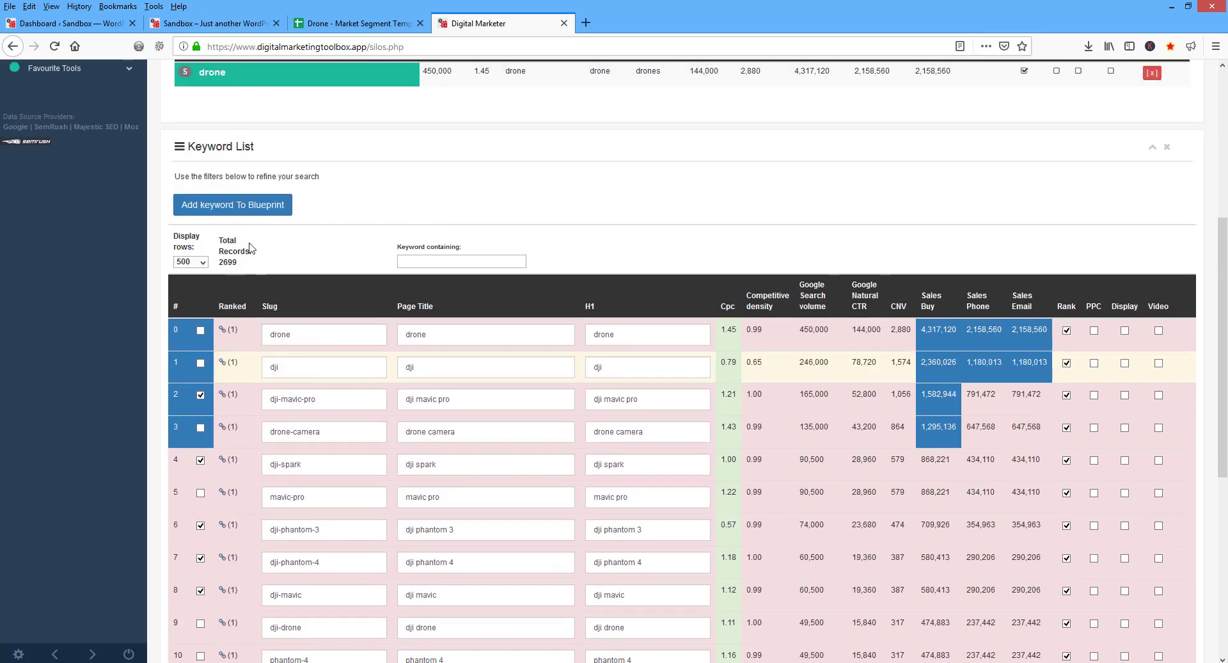
Flag dji-mavic-pro, dji-phantom-3, dji-mavic and dji-osmo for video, then add the ticked keywords
scroll(1159, 329, "down", 2)
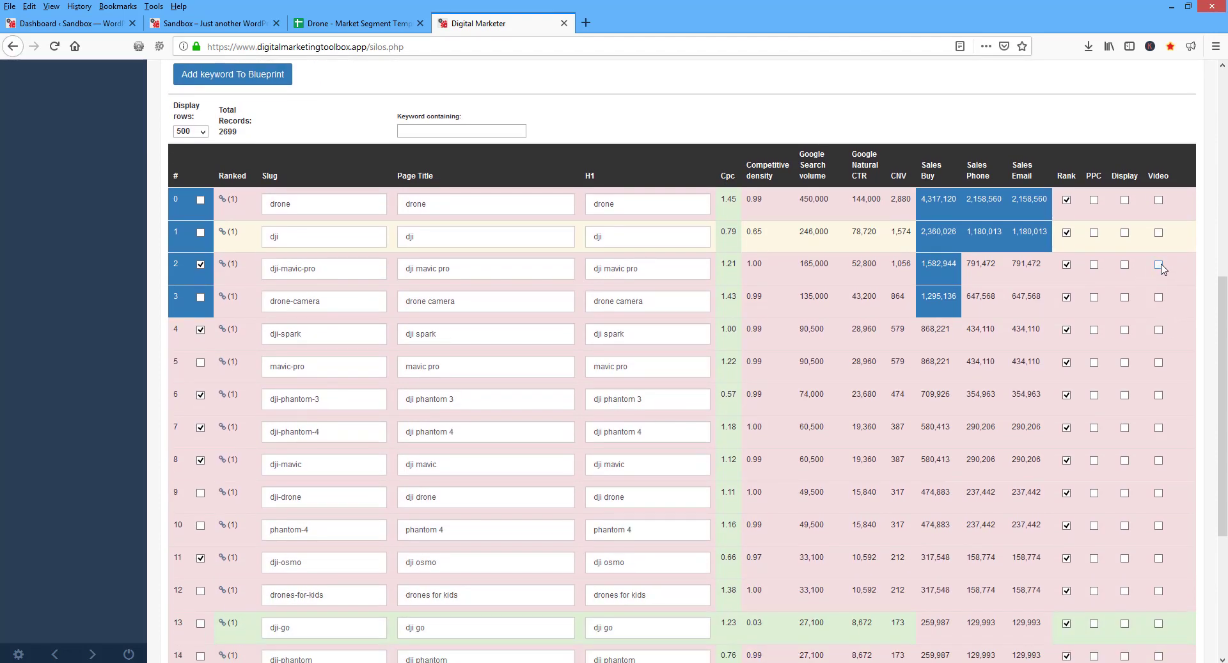
left_click(1158, 265)
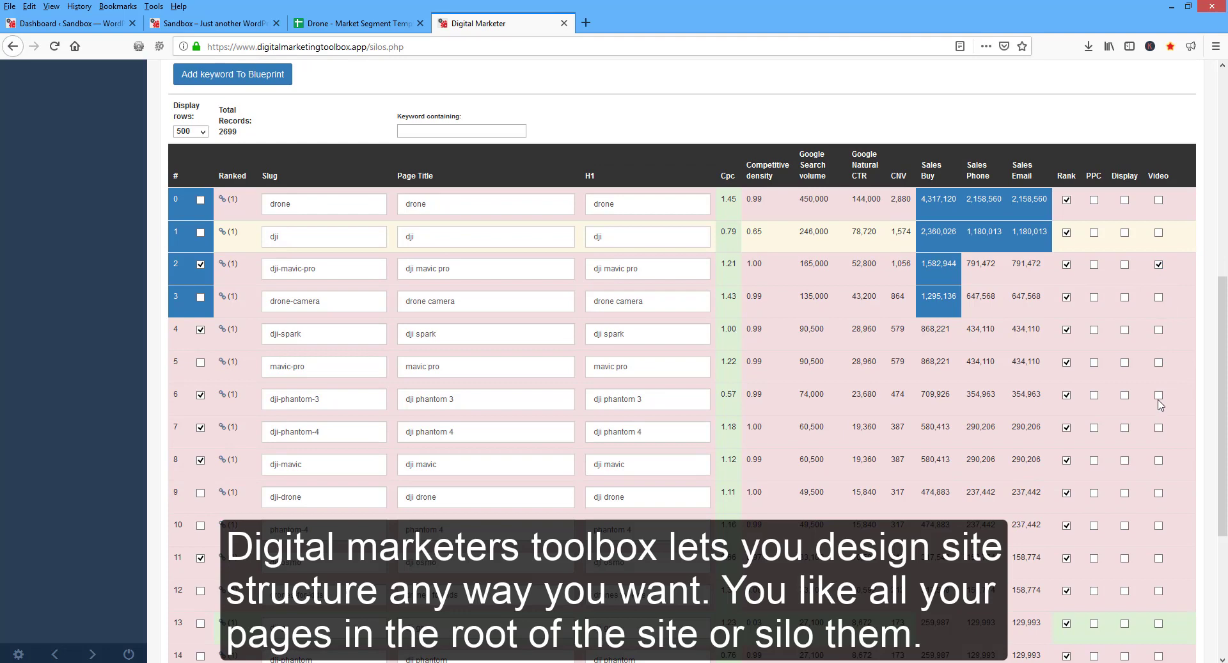
left_click(1159, 395)
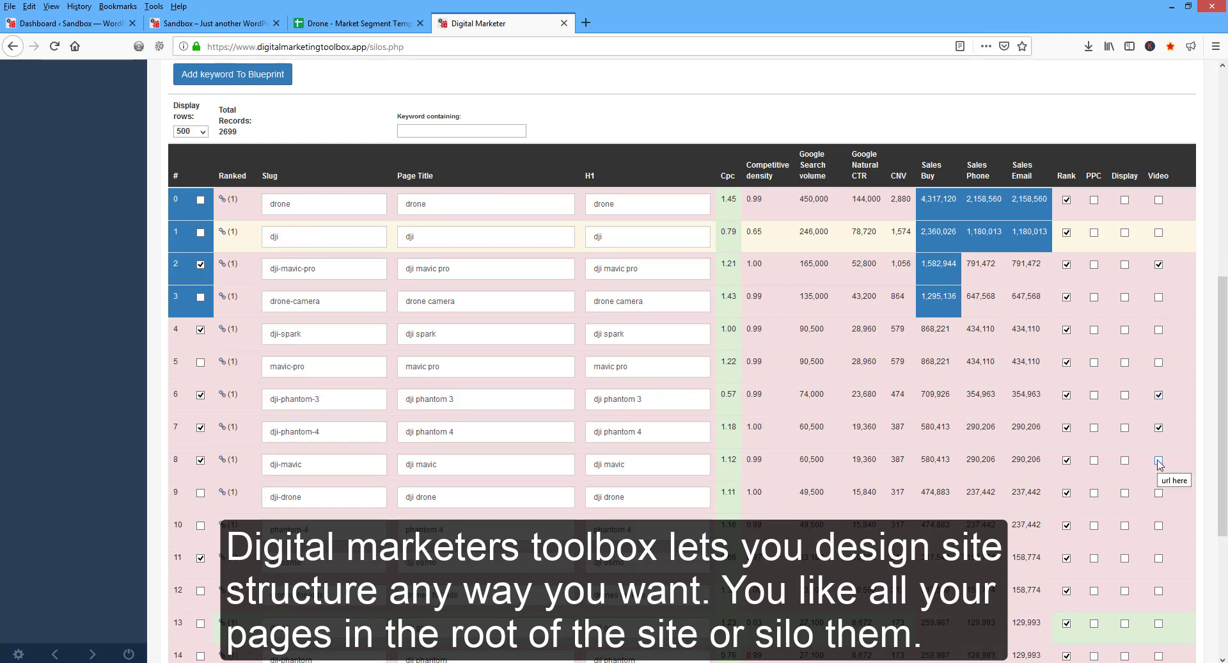
left_click(1158, 461)
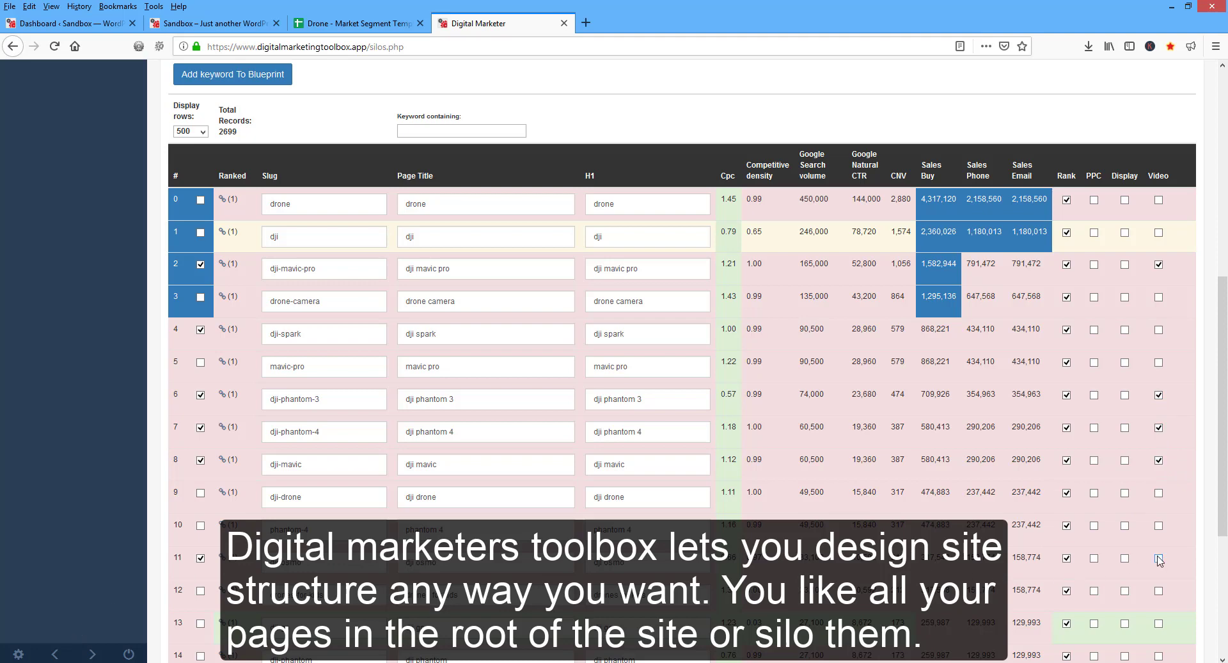
left_click(1158, 558)
scroll(1160, 502, "down", 4)
scroll(566, 306, "up", 6)
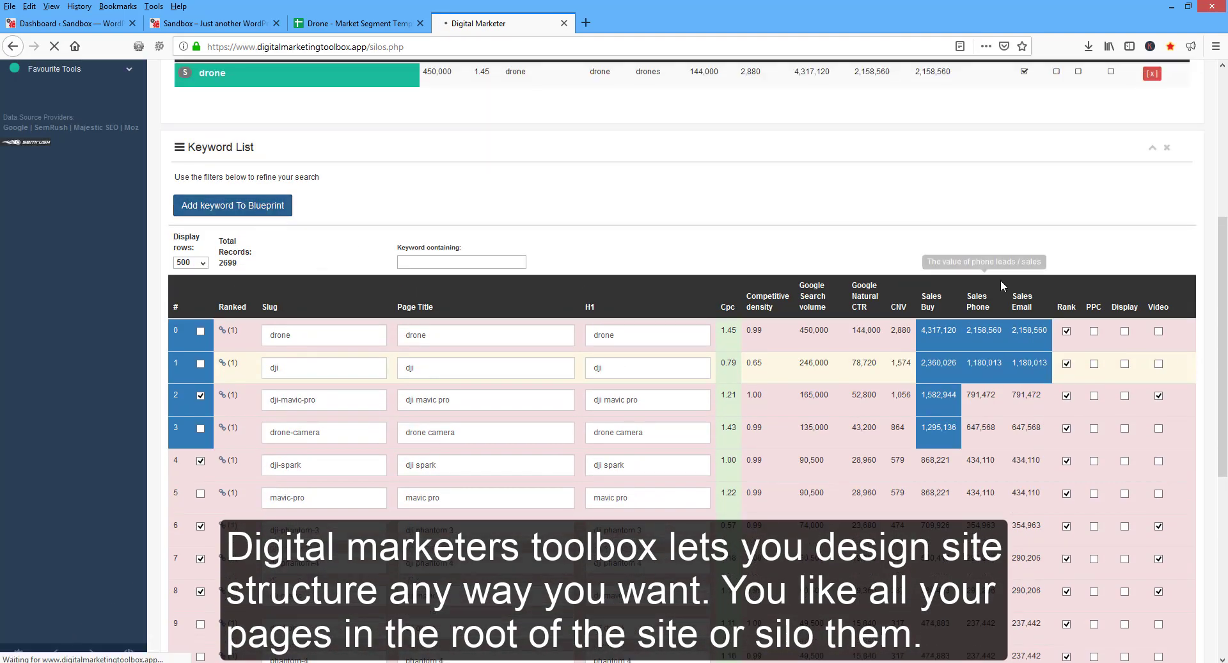
left_click(966, 278)
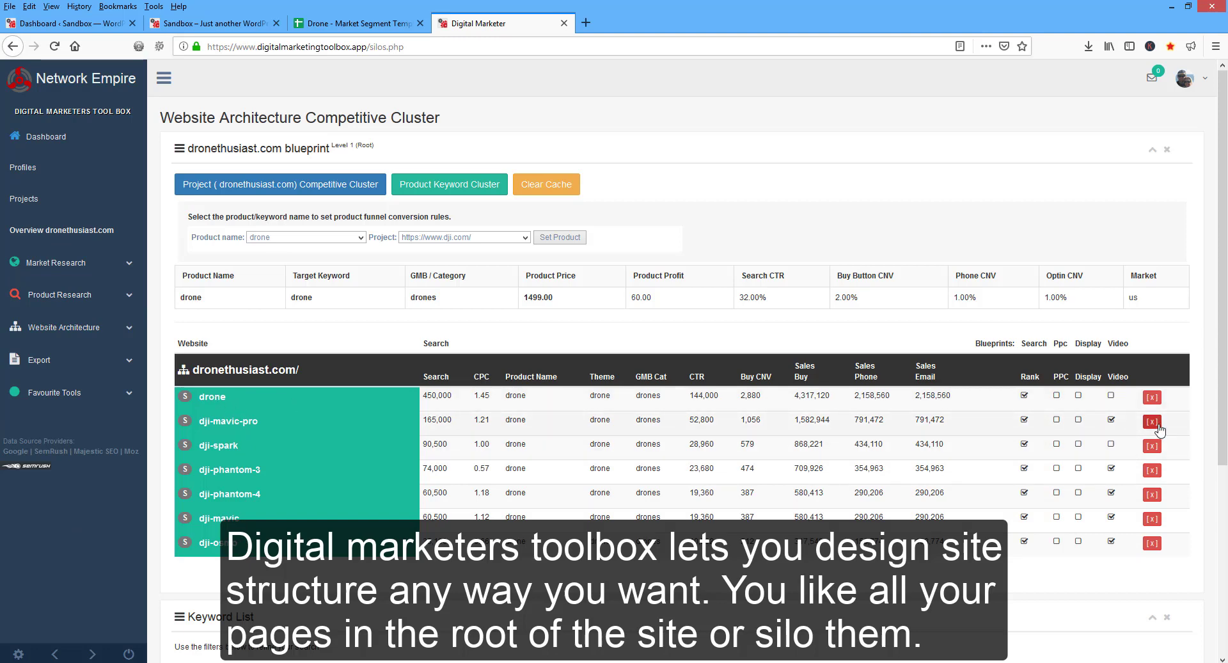
Remove the six DJI rows from the blueprint root, leaving only drone
left_click(1152, 421)
left_click(1152, 445)
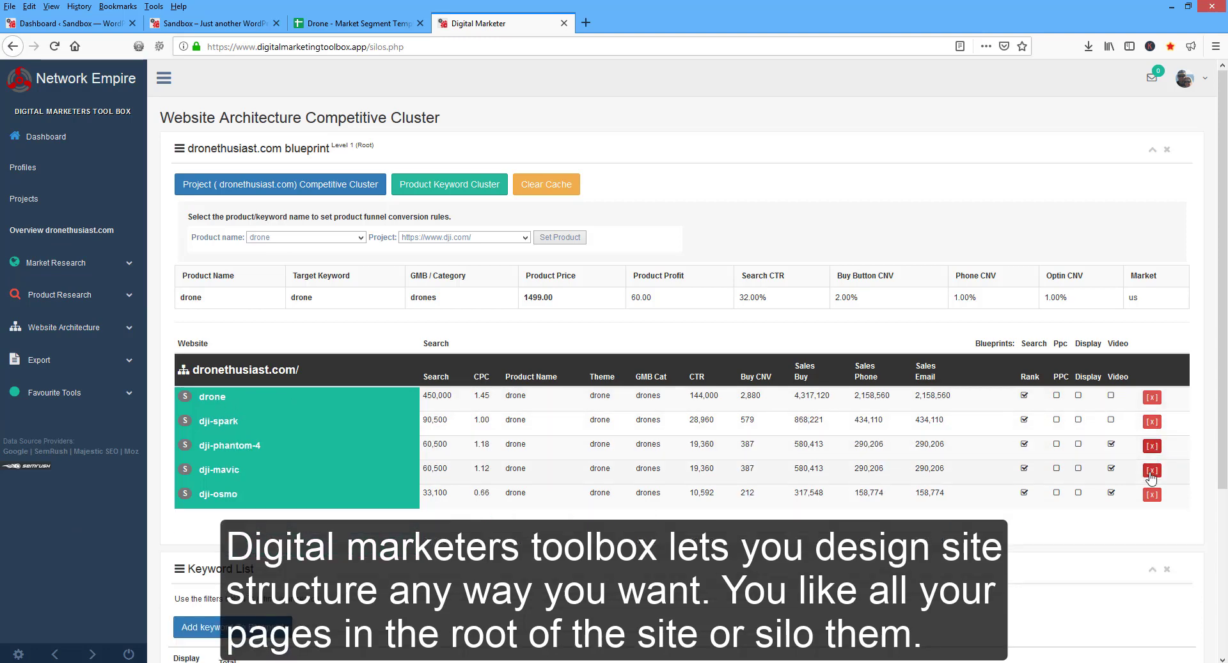
left_click(1152, 446)
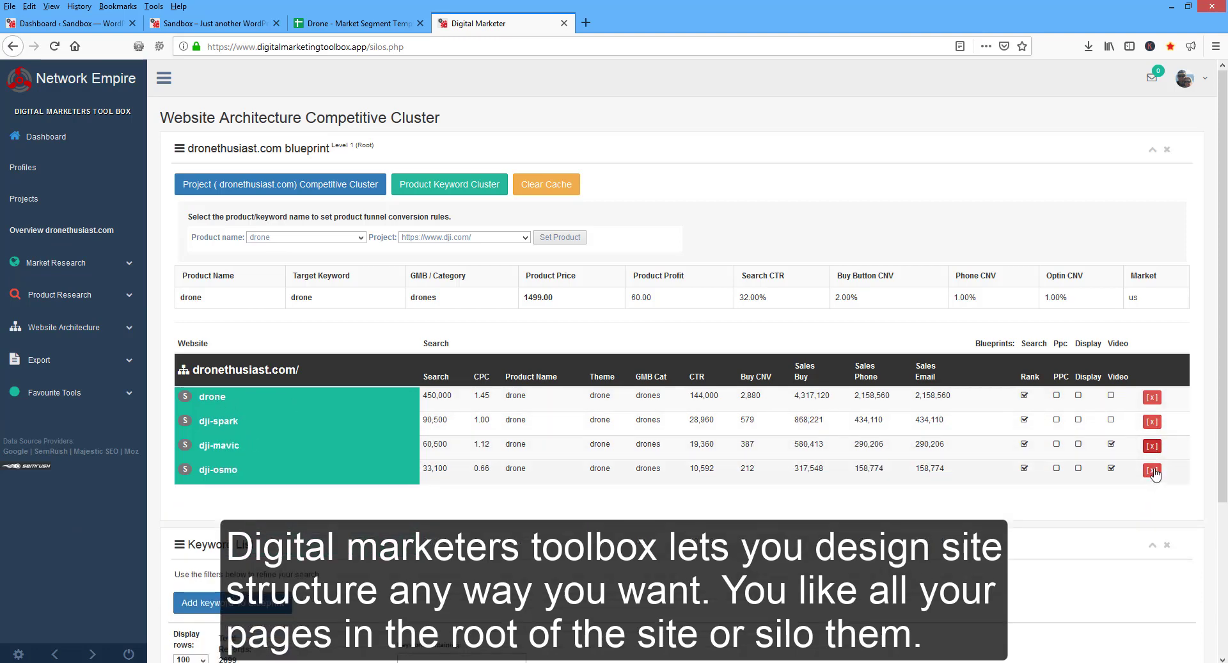
left_click(1152, 470)
left_click(1152, 421)
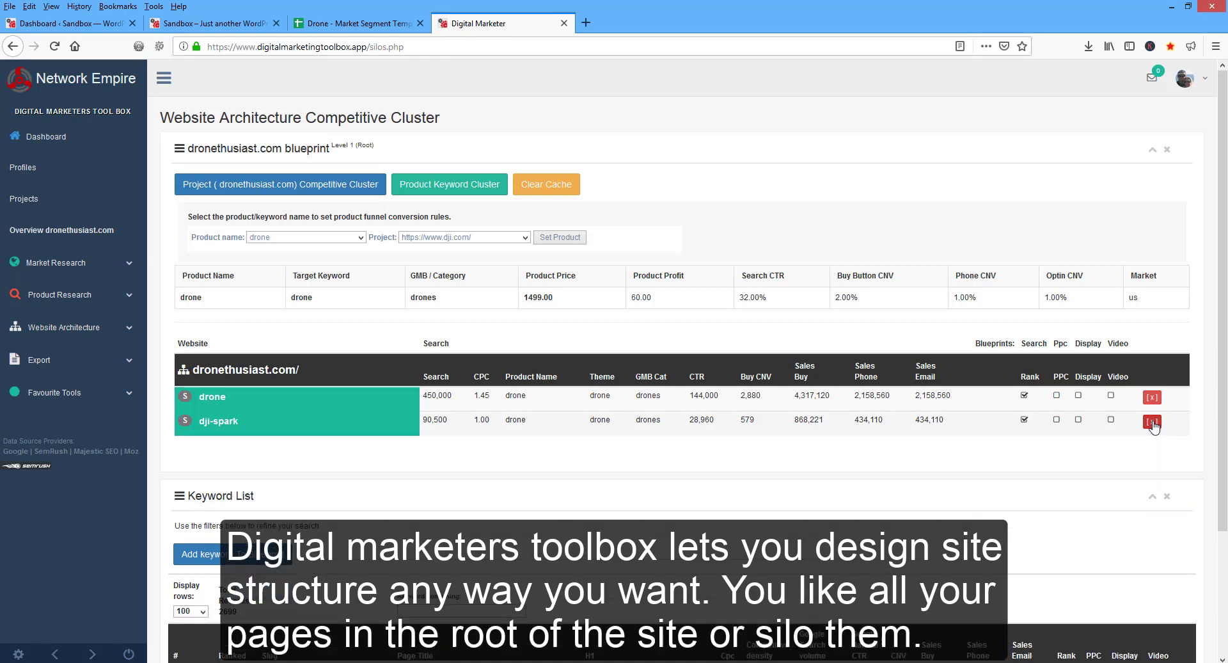
left_click(1152, 421)
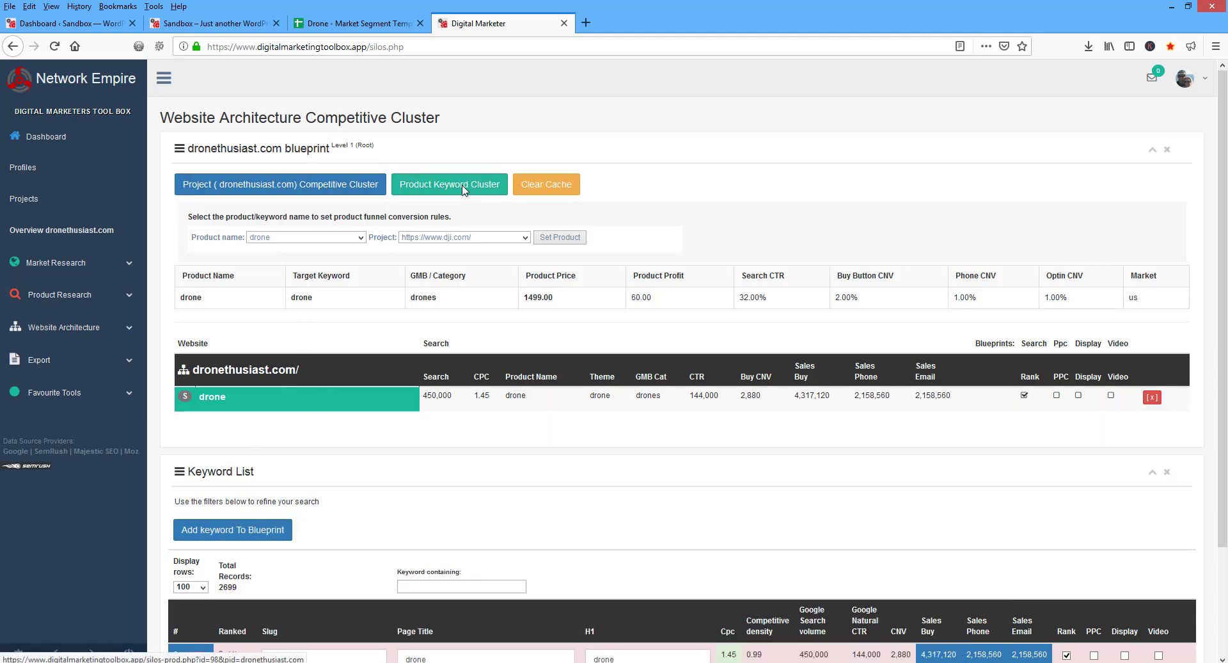
left_click(66, 328)
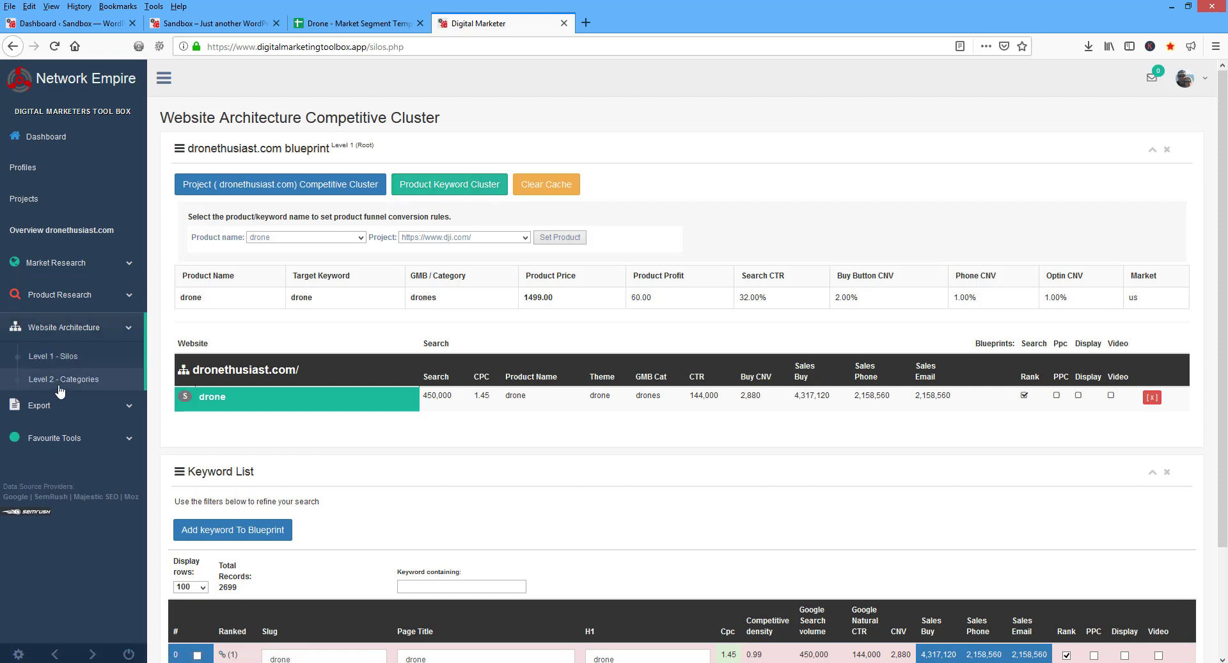
Open Level 2 - Categories with drone as parent and show 500 keywords
left_click(66, 380)
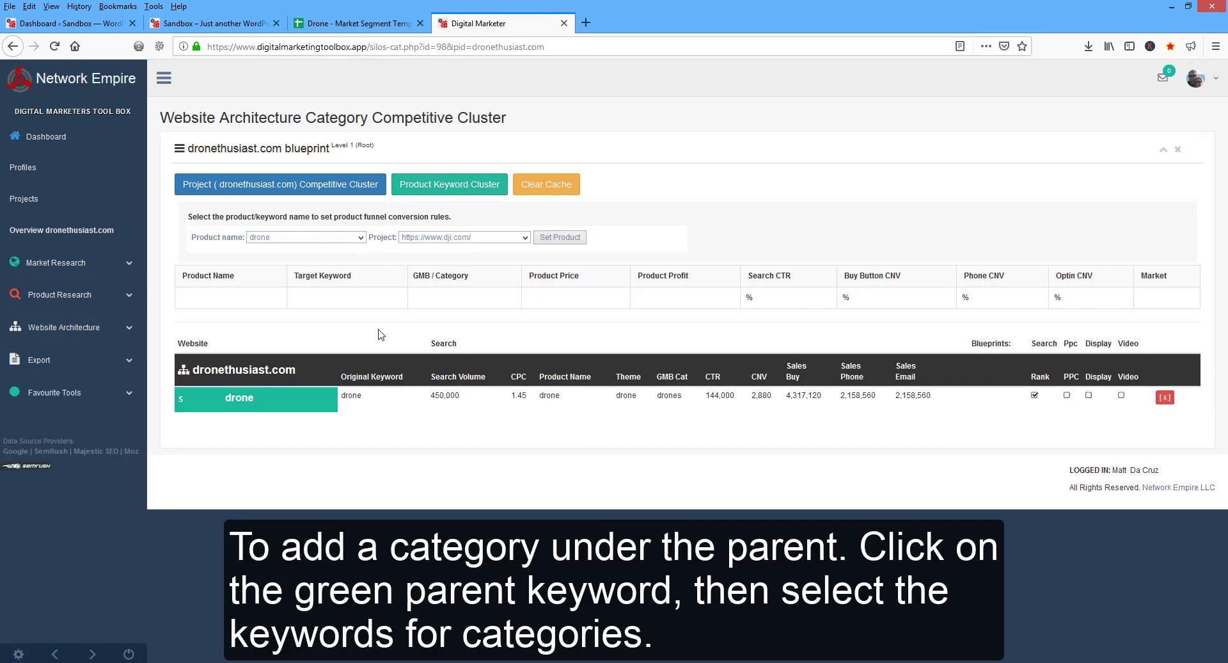
left_click(240, 397)
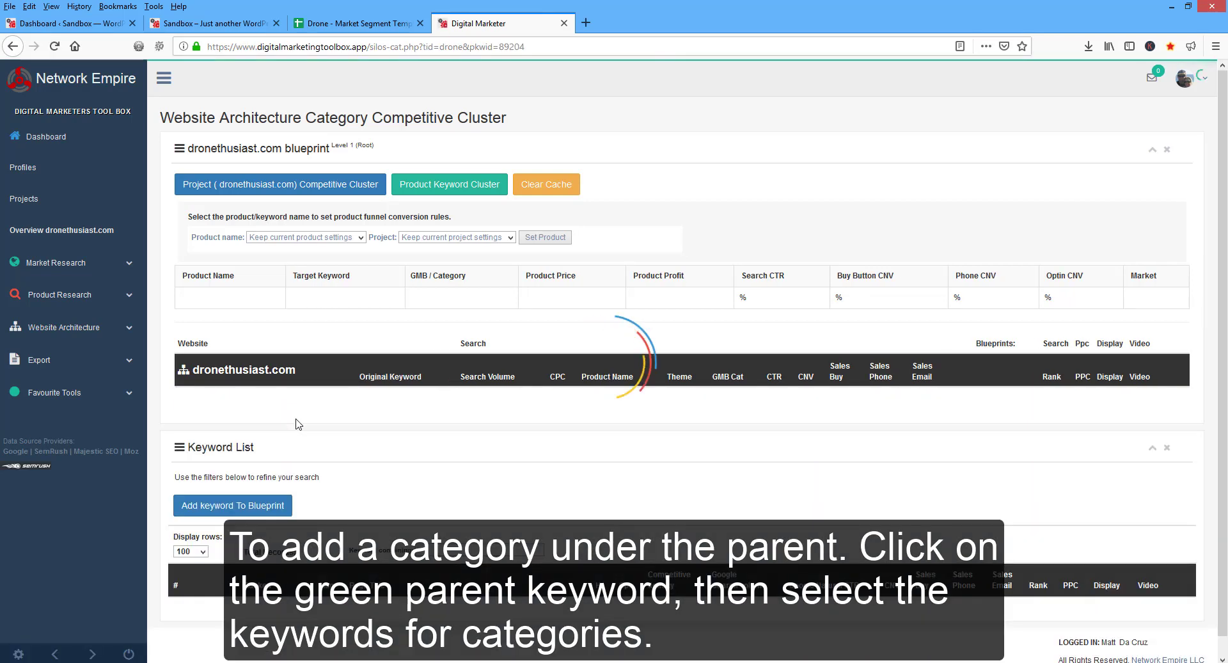
scroll(451, 471, "down", 3)
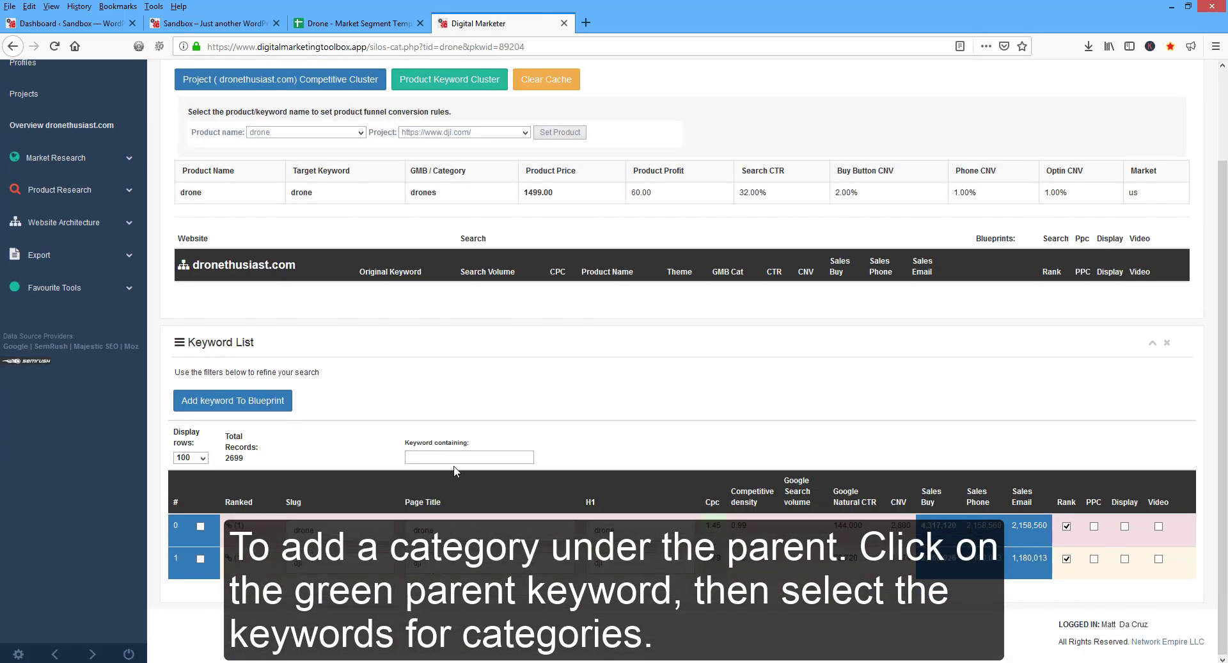
left_click(200, 458)
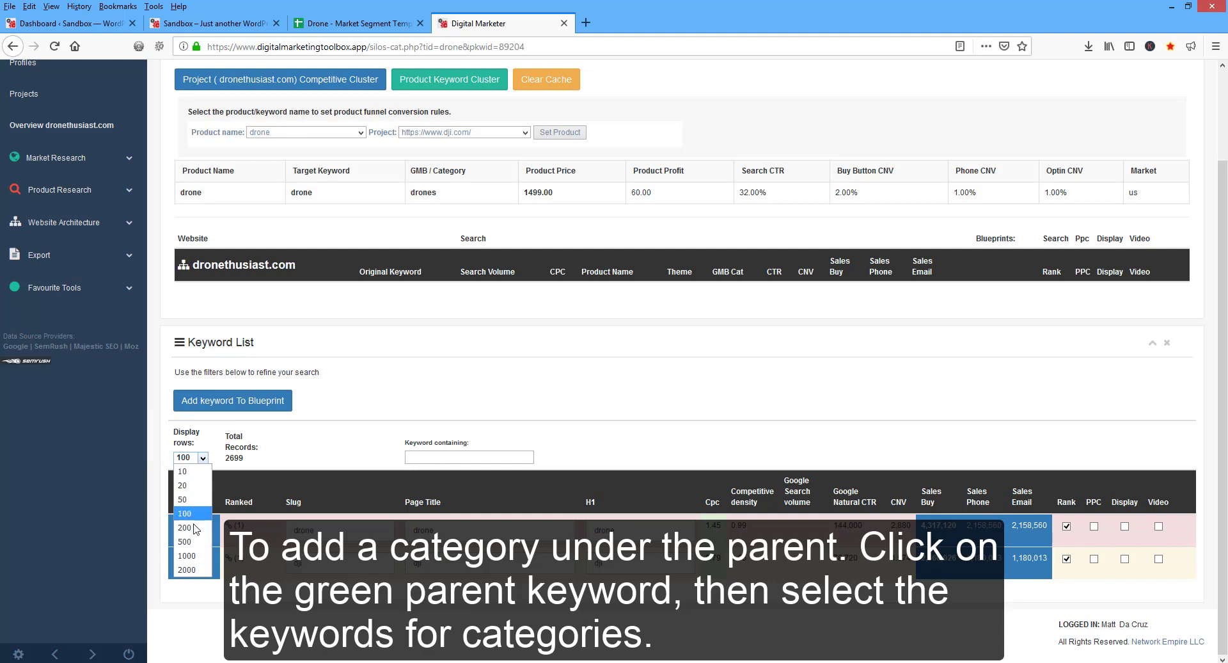
left_click(189, 542)
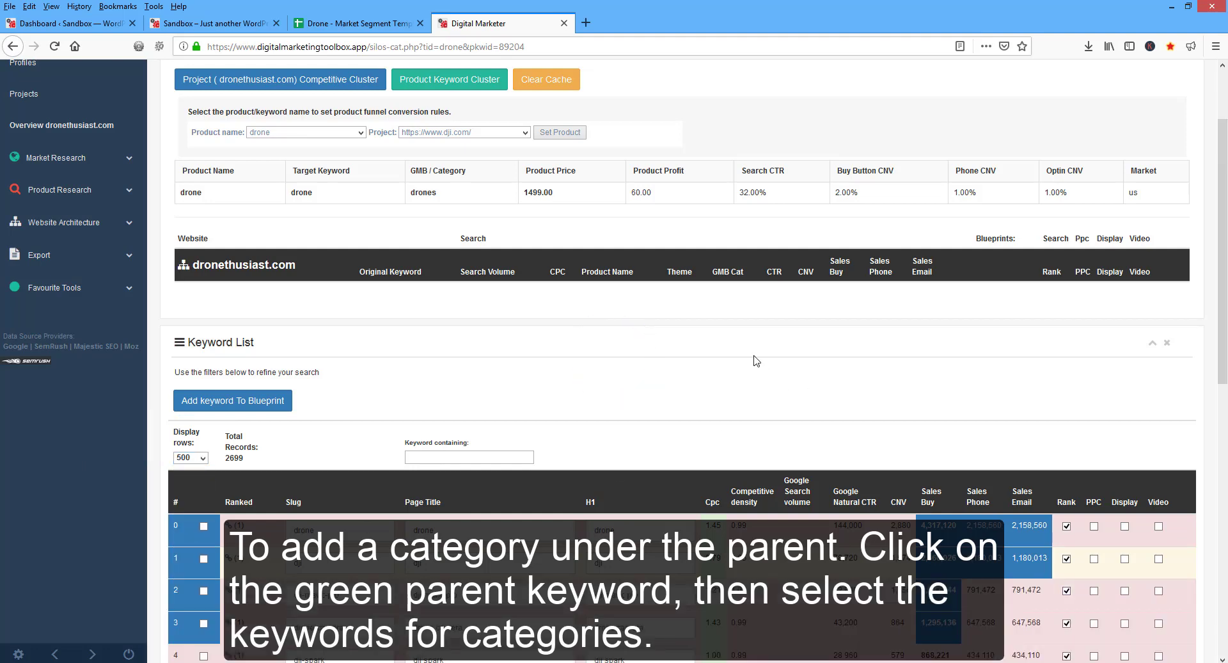
scroll(756, 360, "down", 4)
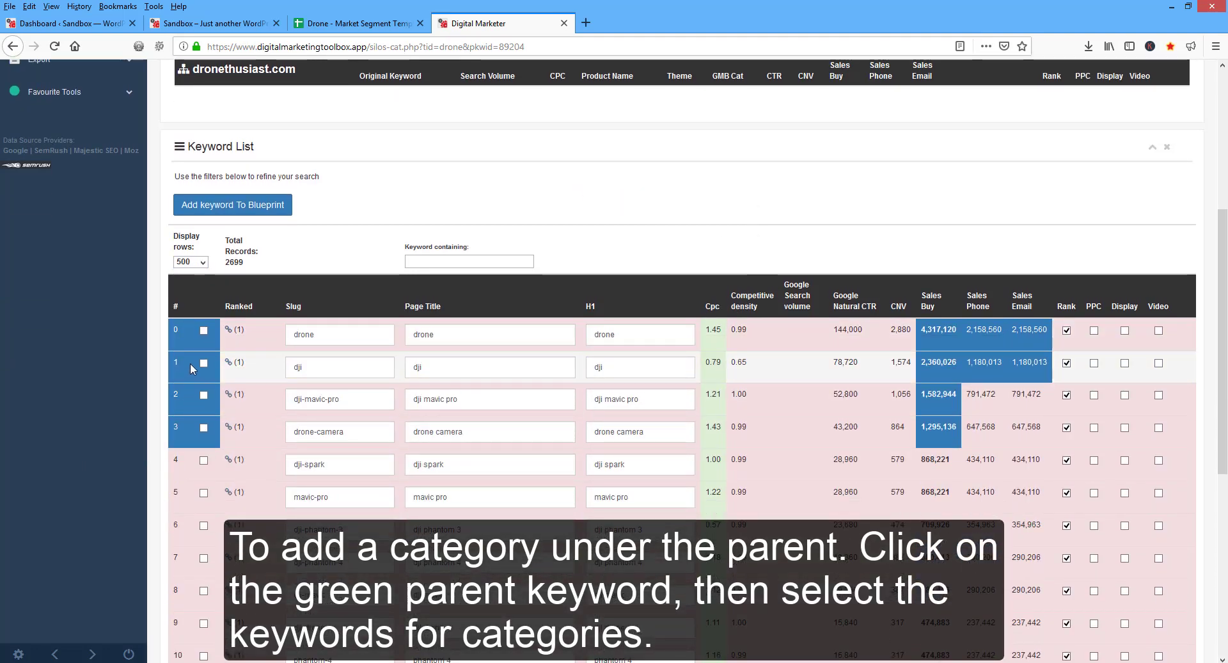
Tick dji (flagged for video), mavic-pro and dji-phantom-4 as categories
left_click(203, 362)
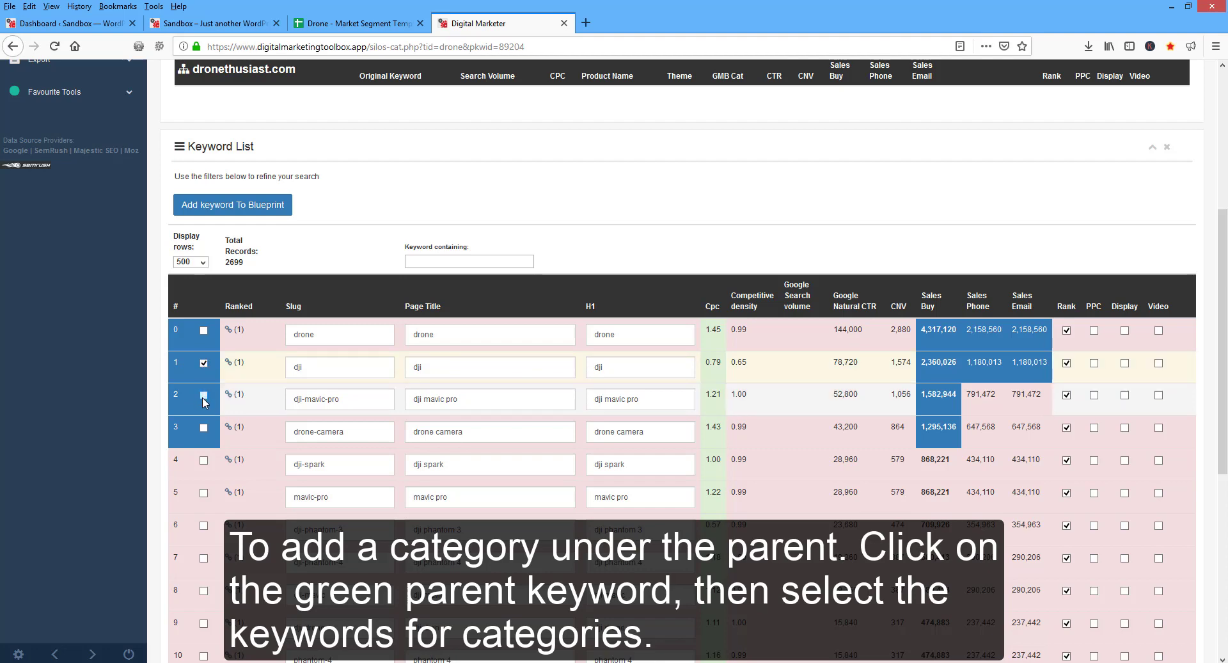
left_click(1158, 362)
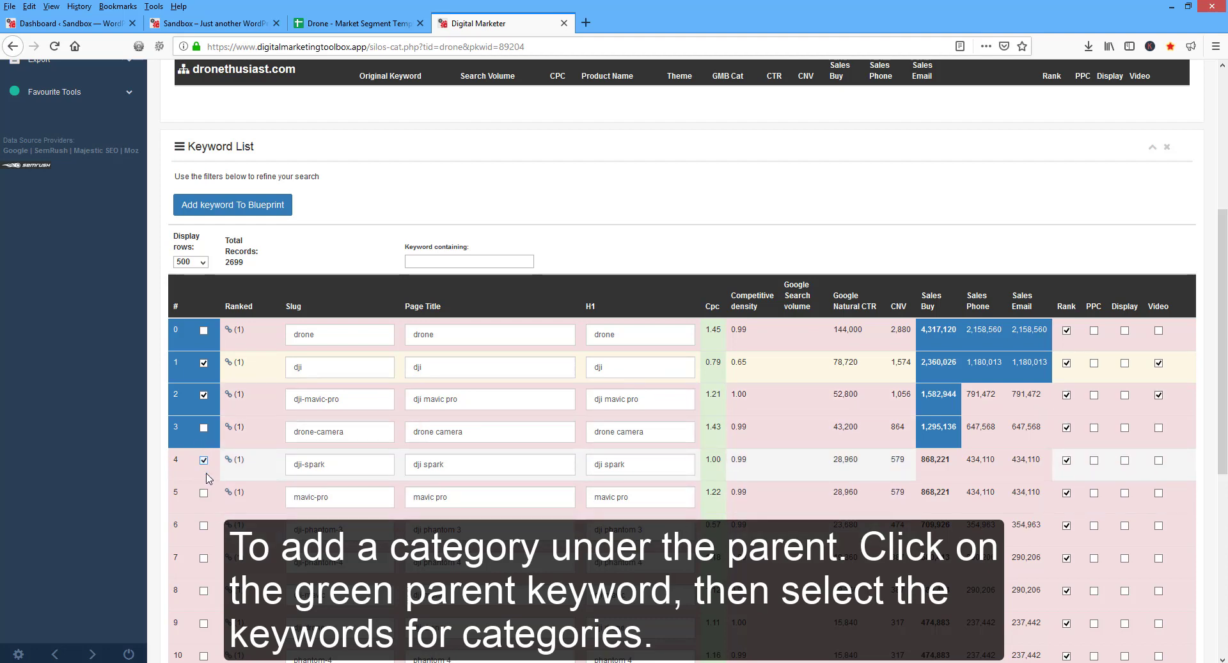
left_click(204, 494)
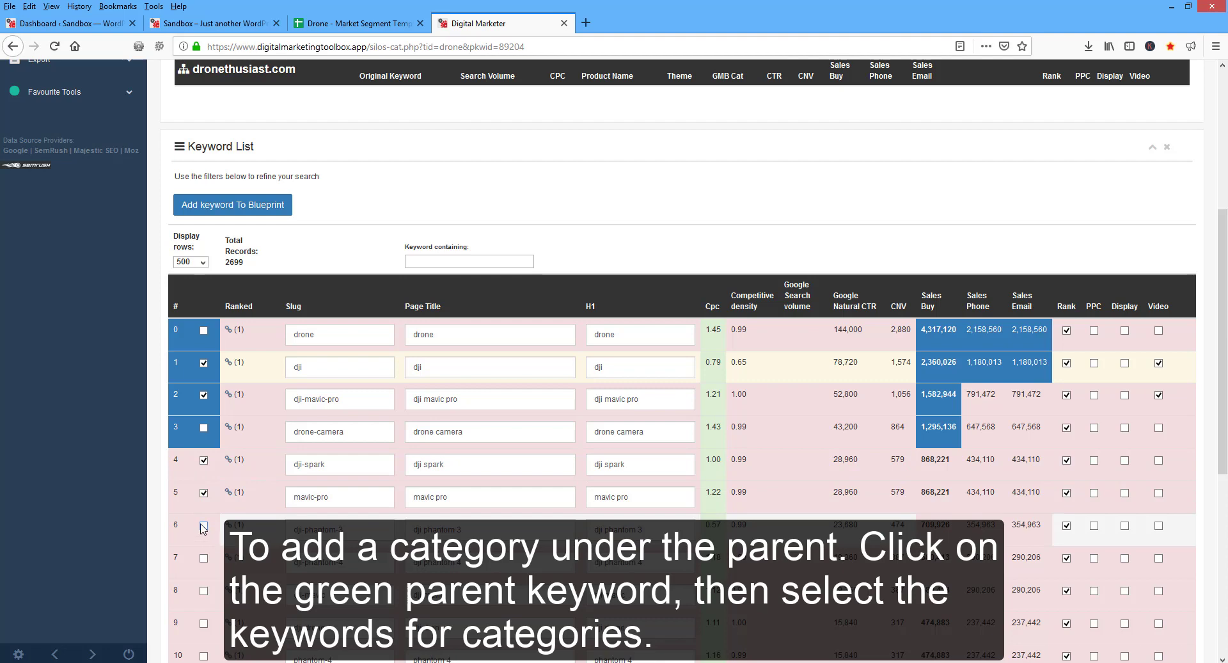
left_click(203, 559)
scroll(243, 563, "down", 4)
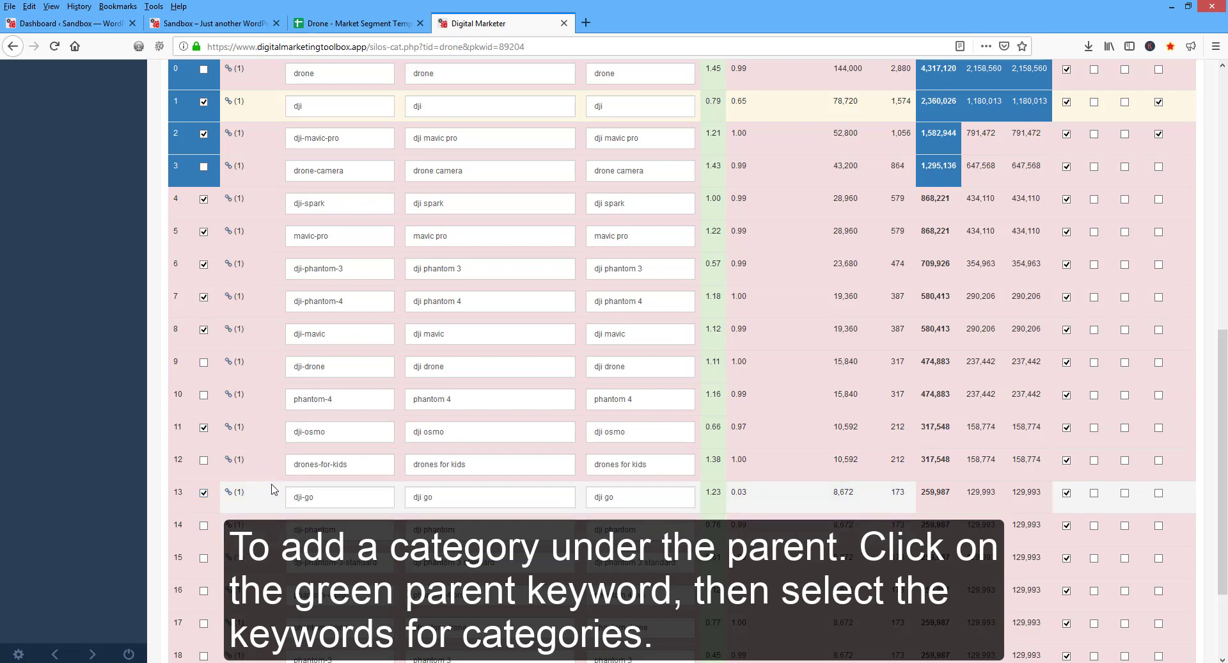
scroll(271, 489, "down", 2)
Tick dji-go and dji-phantom as categories and review the ticked list
left_click(203, 362)
left_click(204, 396)
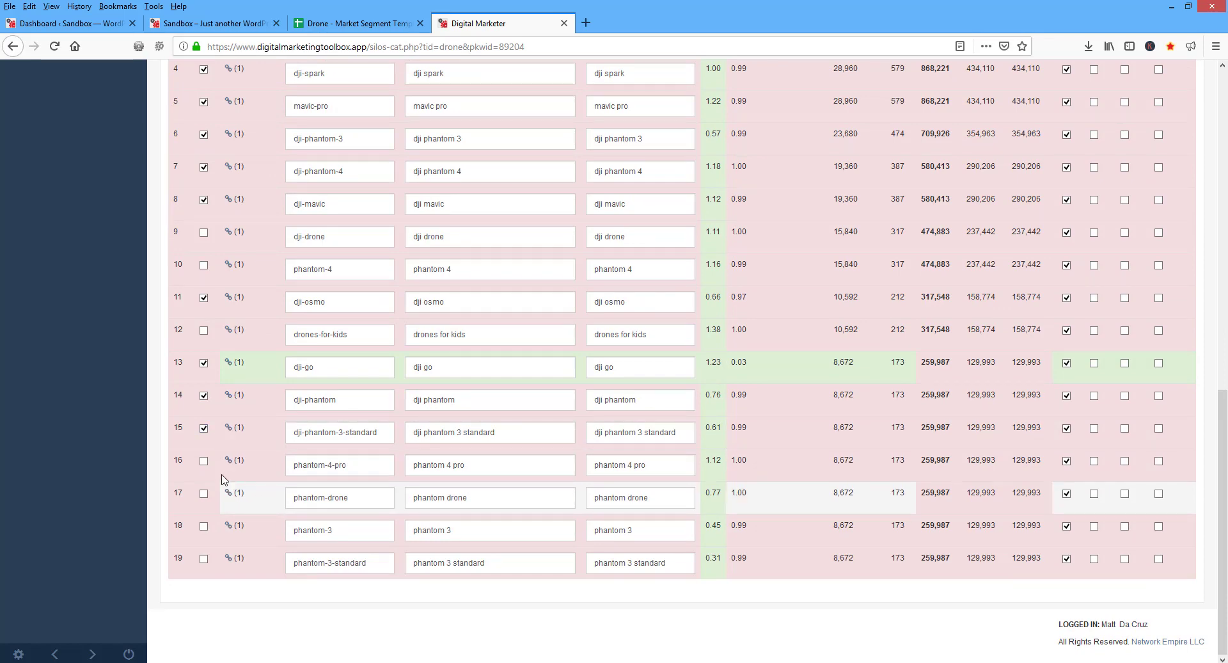
scroll(284, 440, "up", 4)
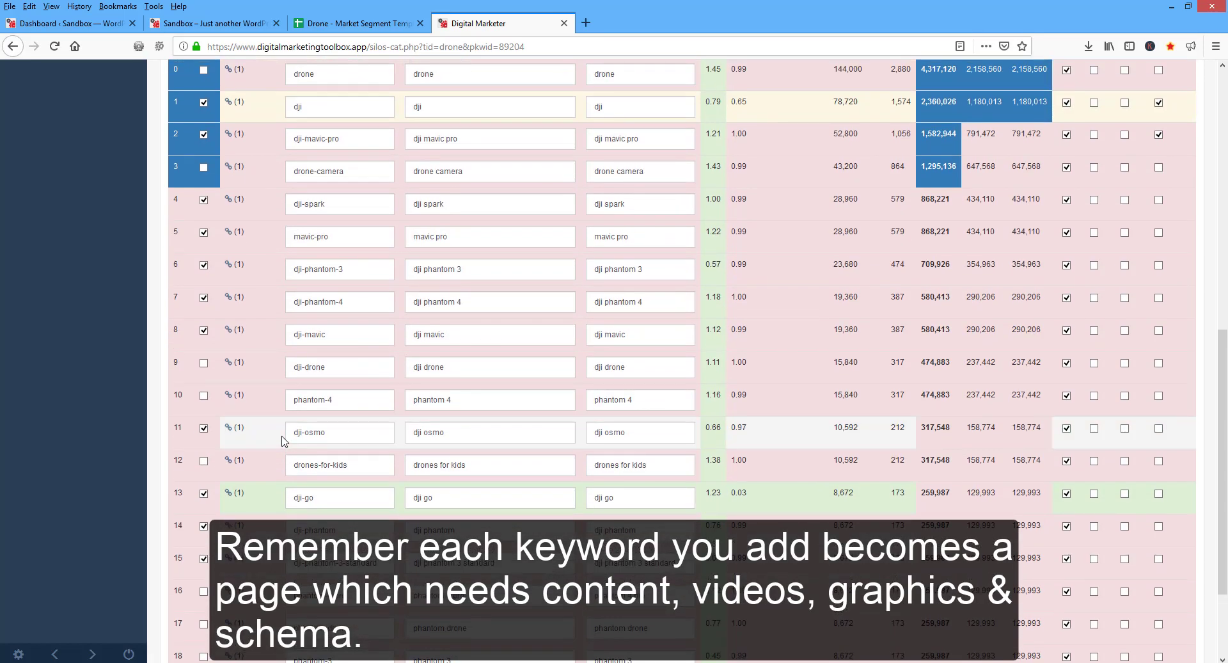
scroll(284, 440, "down", 4)
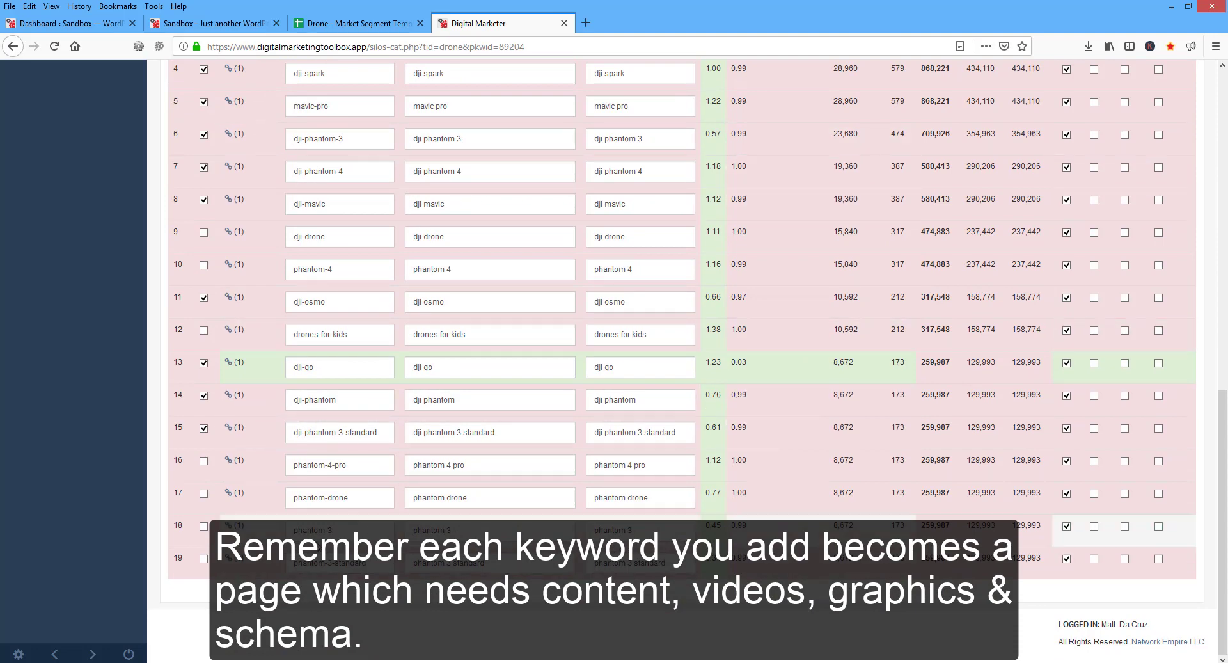
scroll(365, 537, "up", 3)
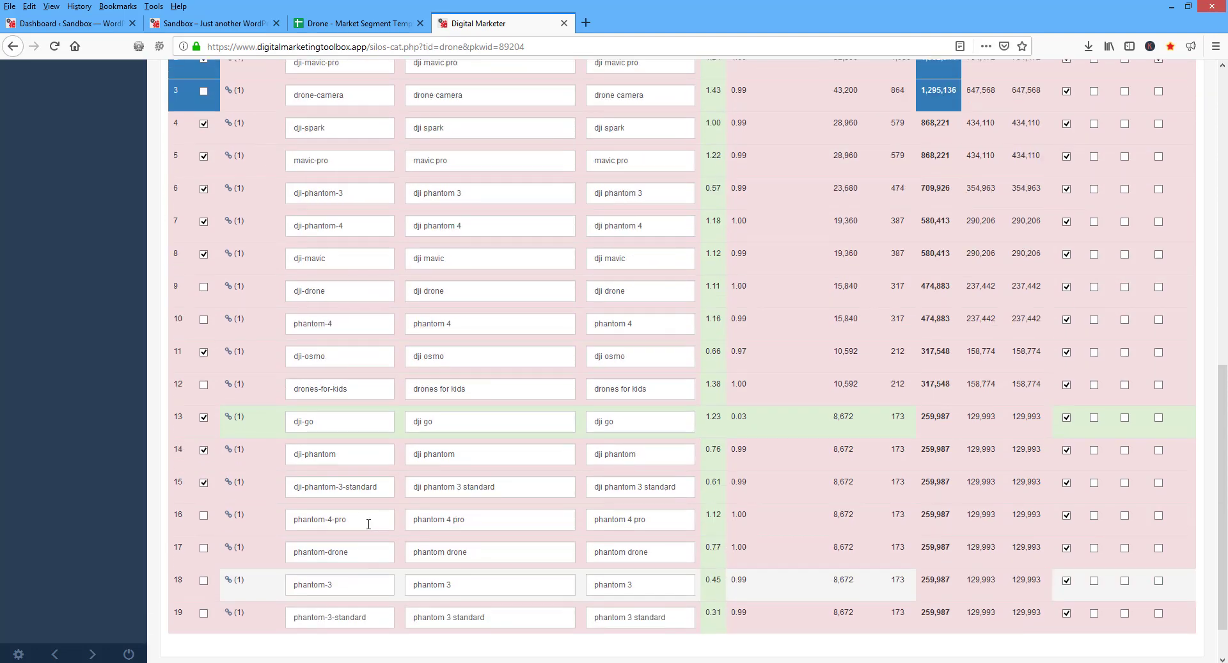
scroll(369, 524, "up", 2)
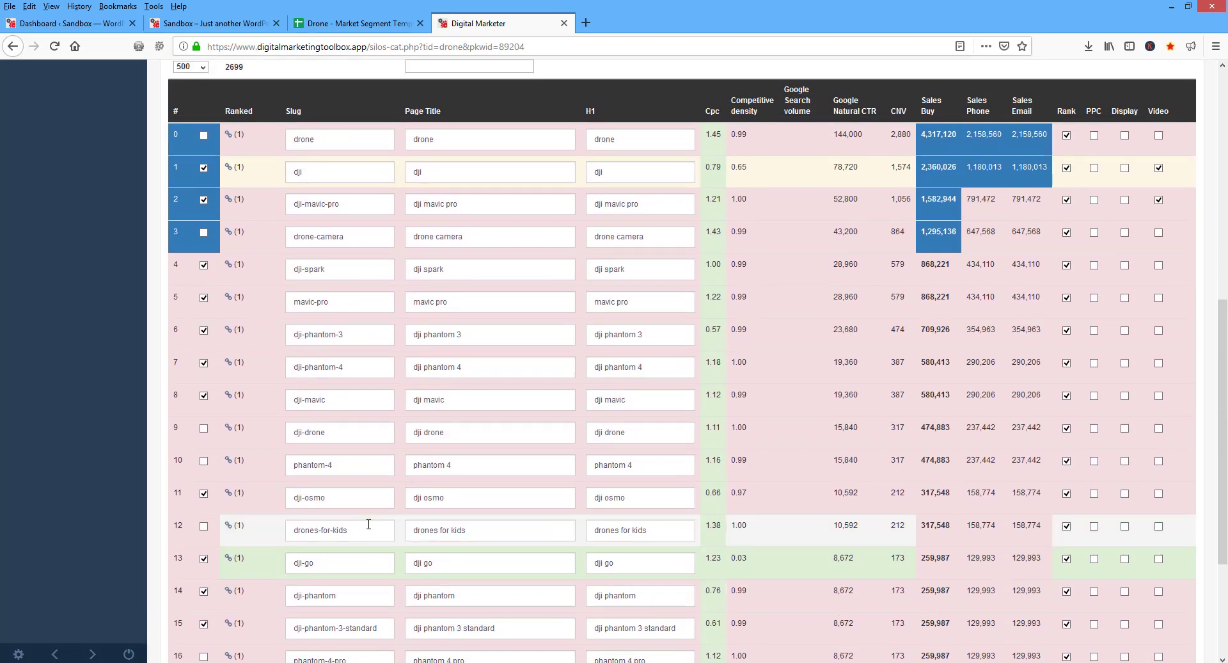
scroll(368, 524, "up", 3)
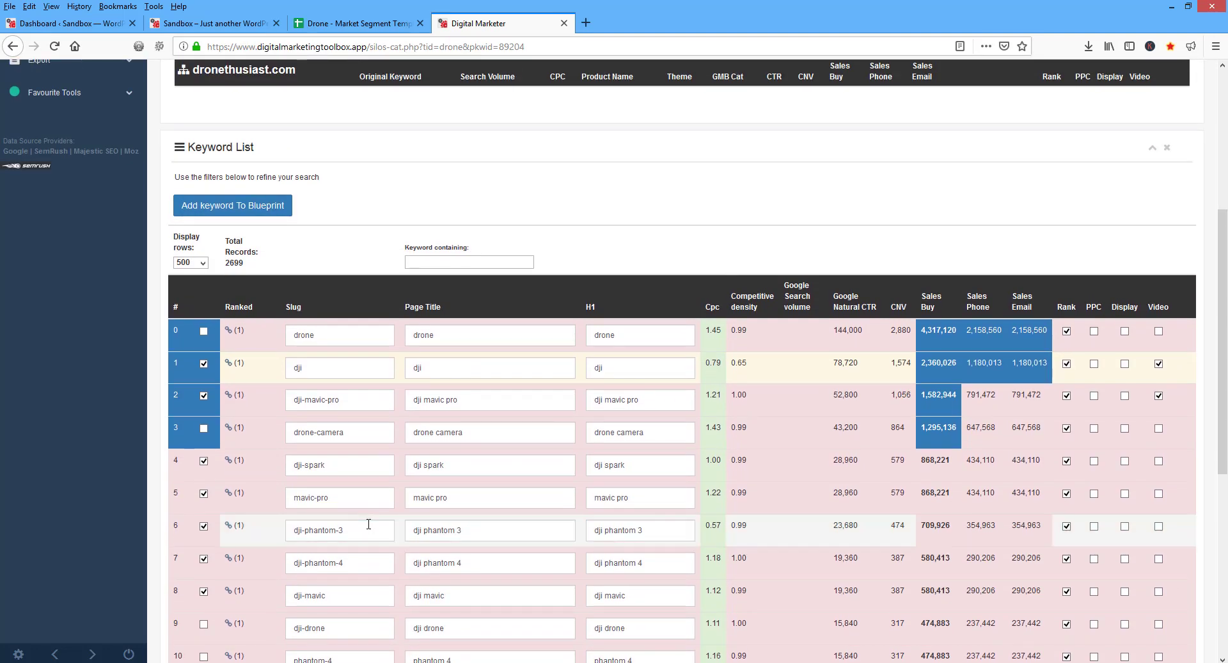
scroll(416, 392, "up", 3)
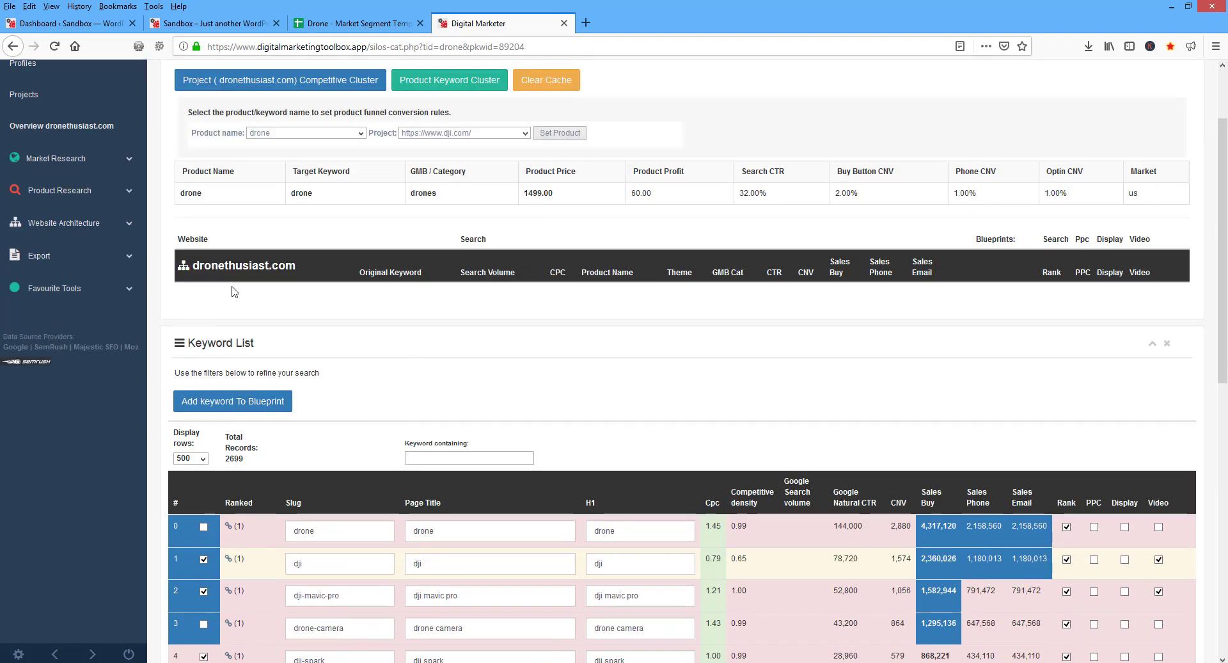
scroll(729, 384, "down", 3)
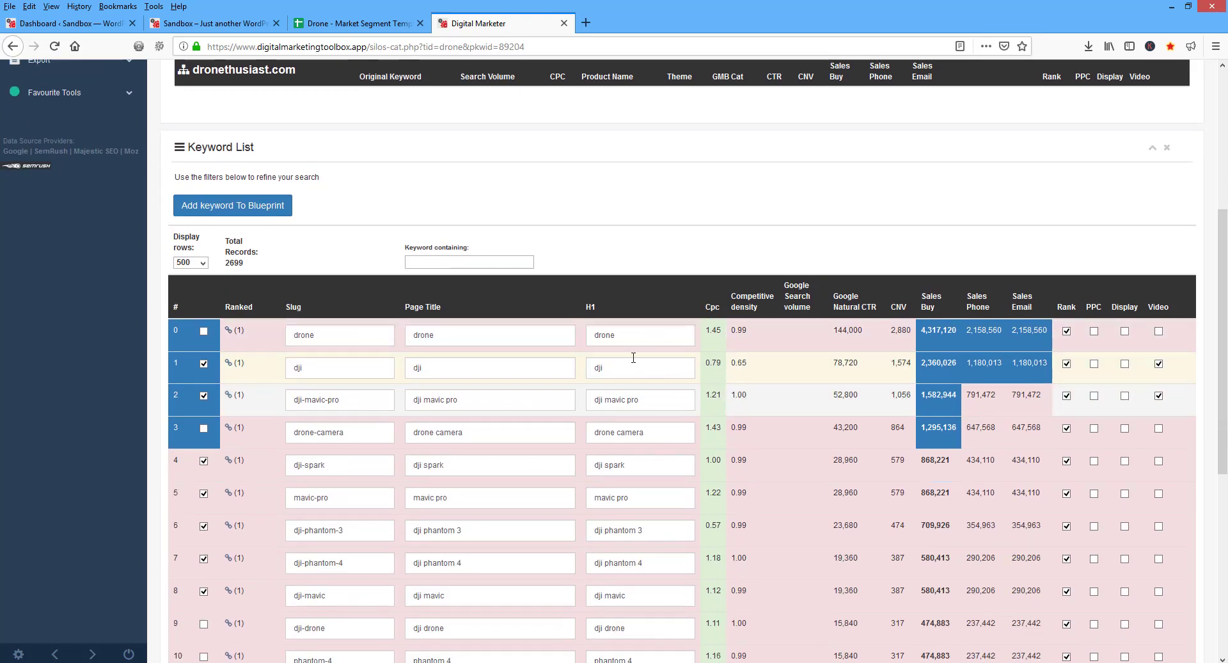
Add the eleven ticked DJI categories under the drone silo, then expand Website Architecture
left_click(249, 206)
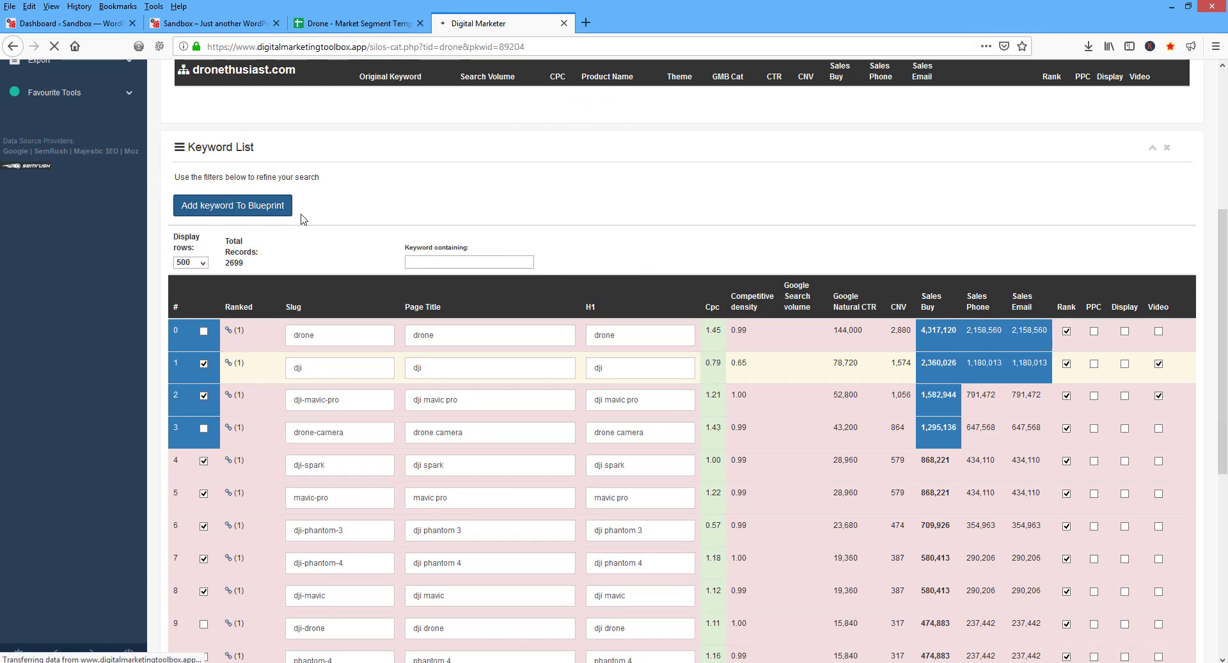
scroll(400, 225, "down", 4)
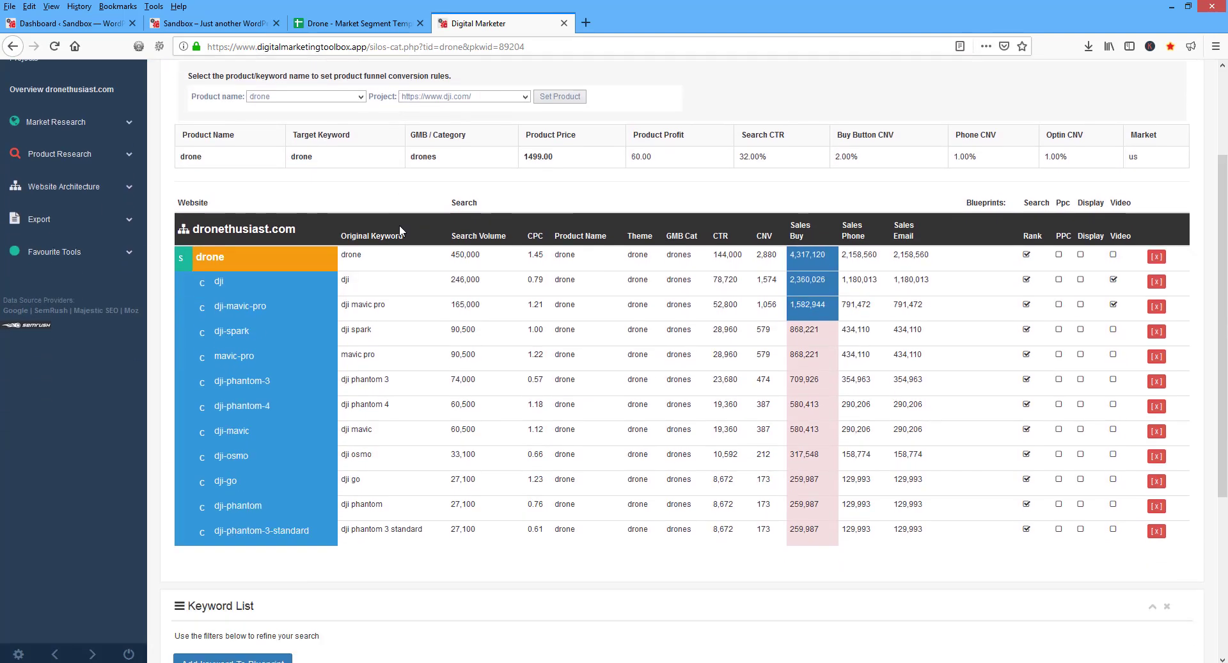
scroll(402, 232, "up", 1)
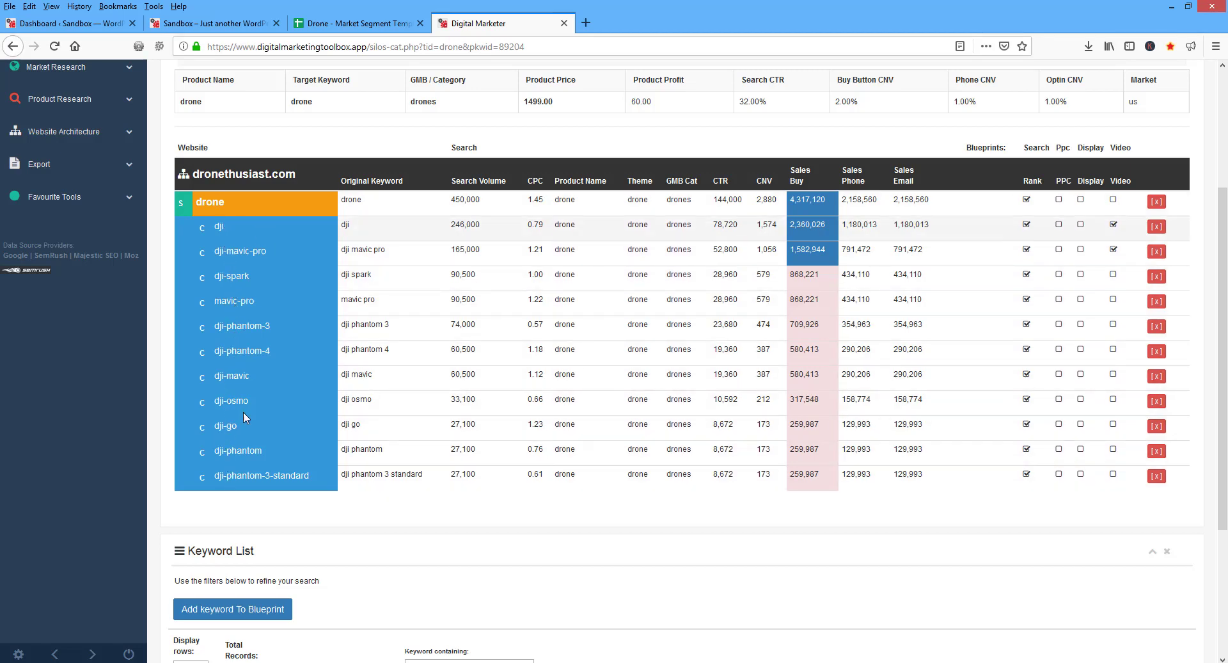
scroll(274, 390, "up", 3)
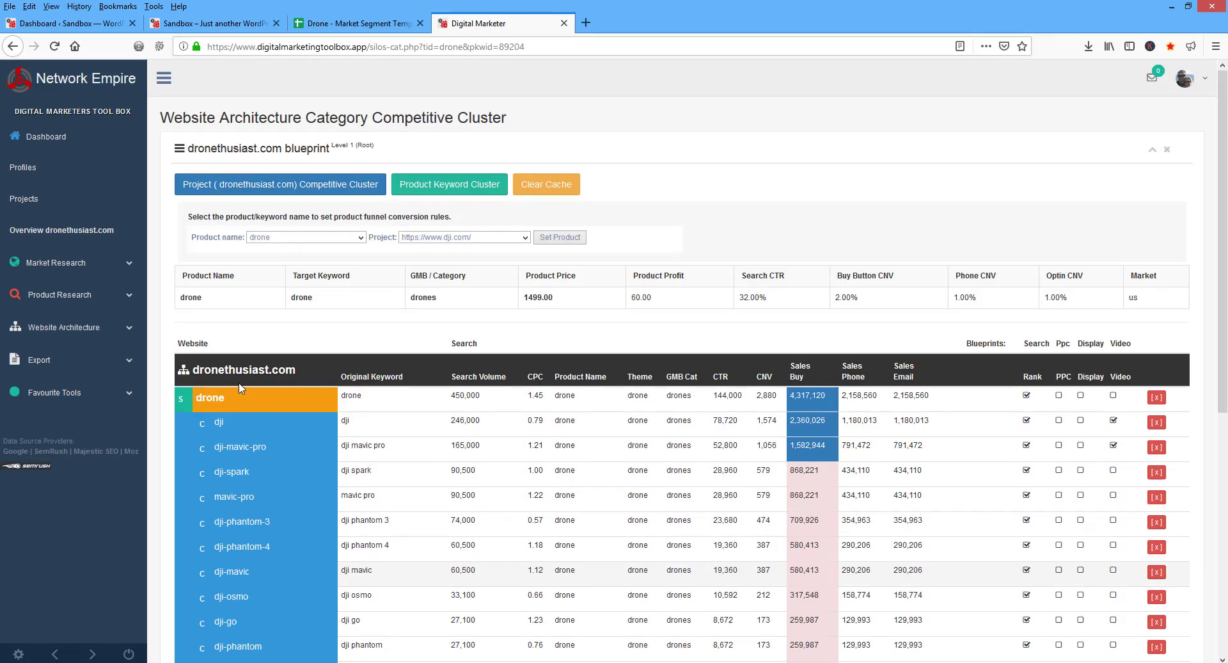
left_click(72, 339)
Switch the silo page's project to skybossdrones.com to load its 1919 keywords
left_click(74, 373)
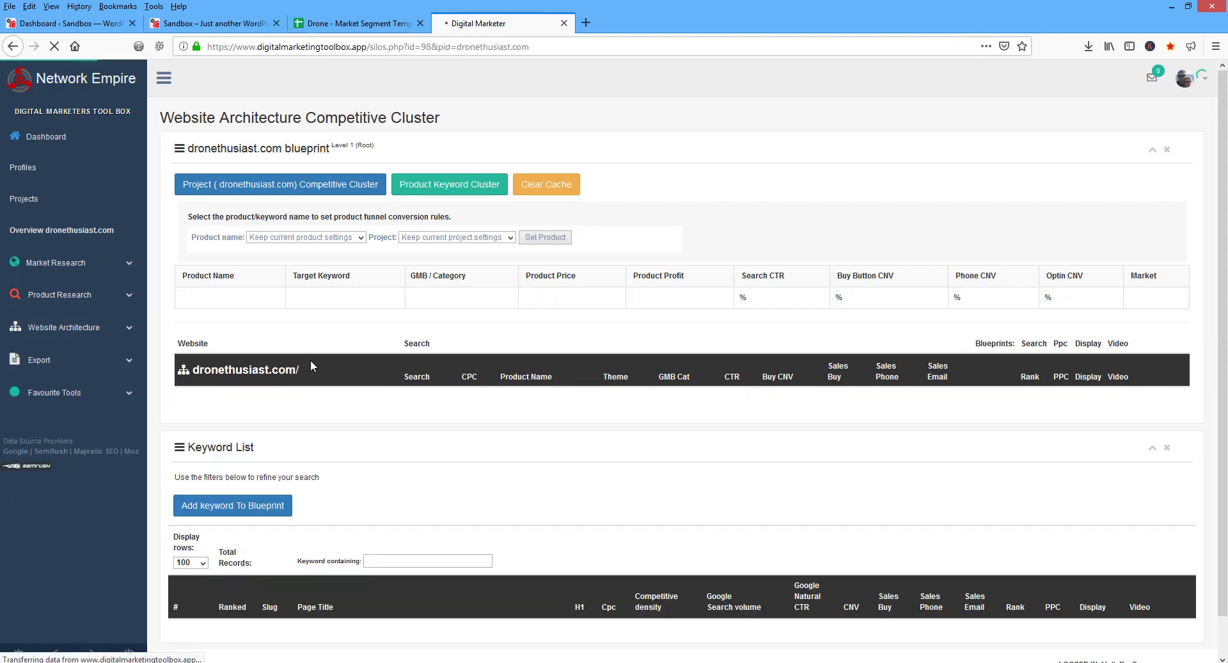
scroll(594, 348, "down", 3)
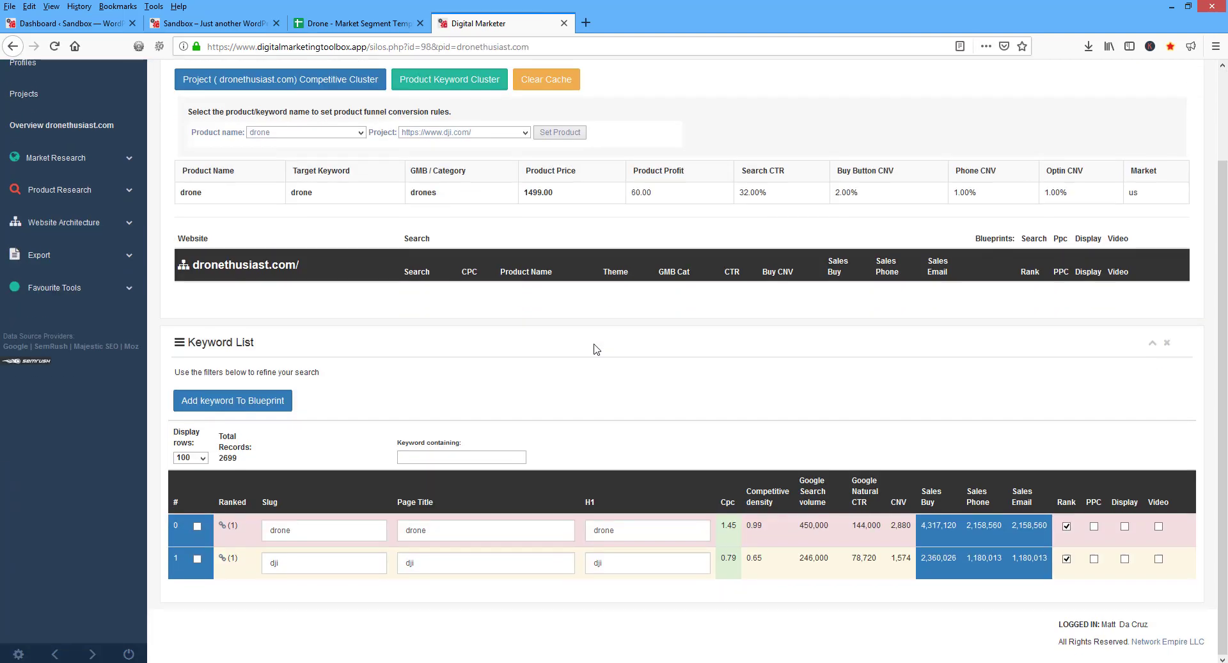
scroll(592, 339, "up", 1)
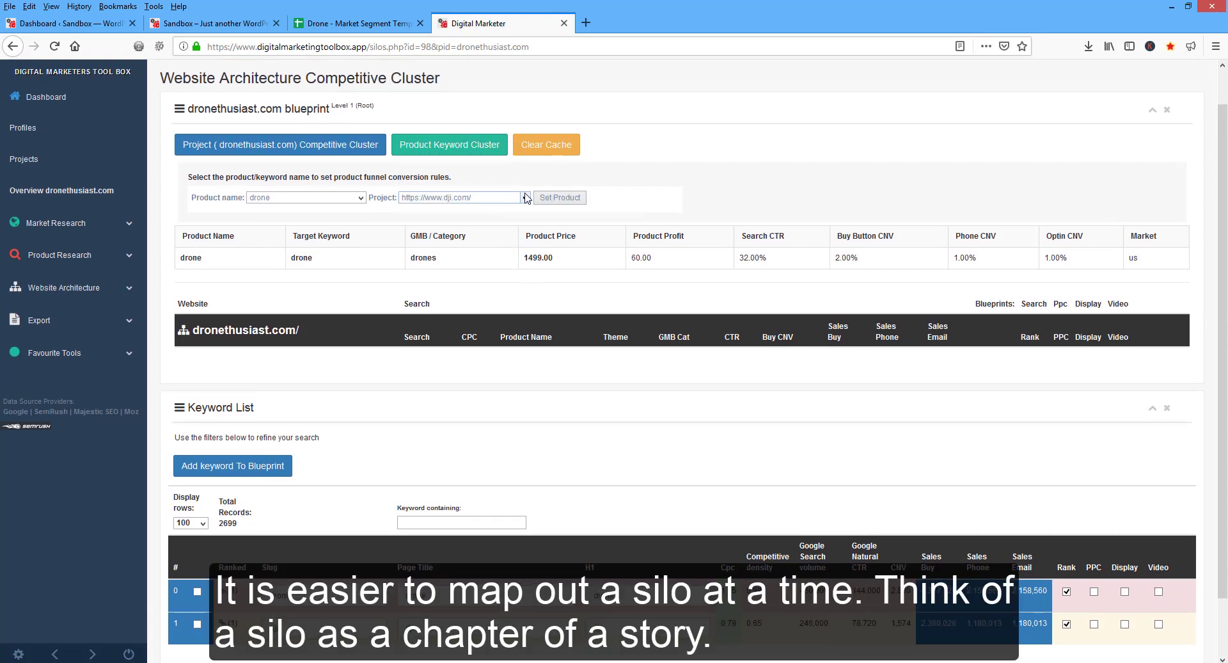
left_click(525, 197)
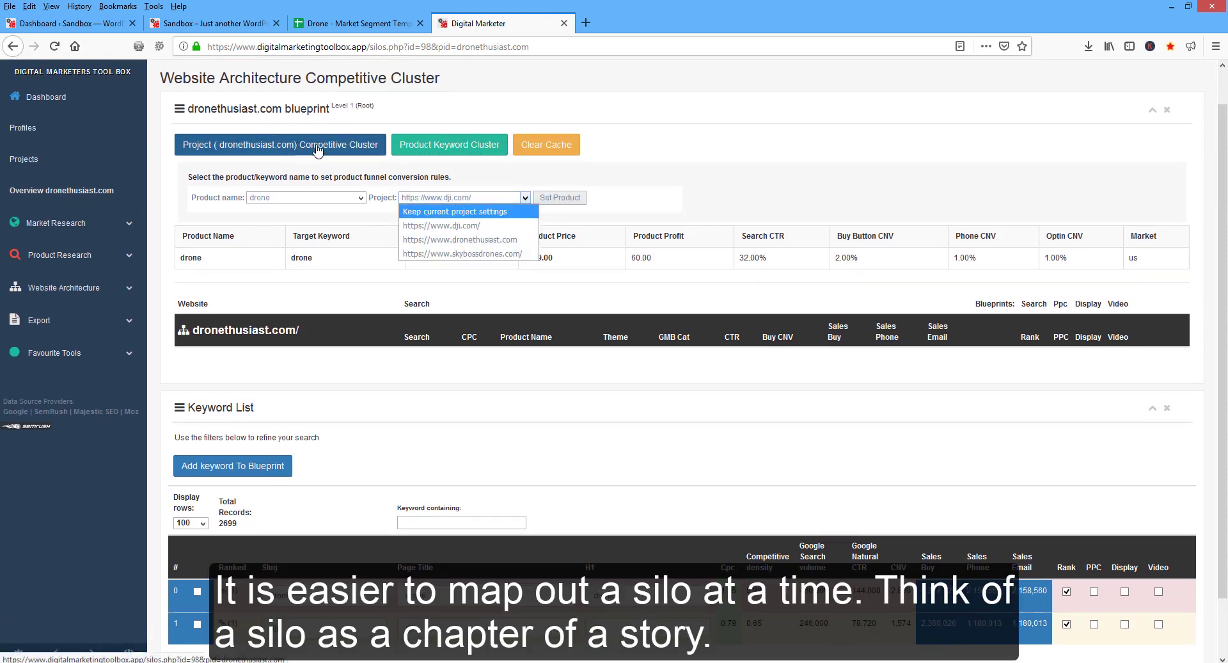
left_click(490, 254)
left_click(566, 198)
scroll(458, 318, "down", 1)
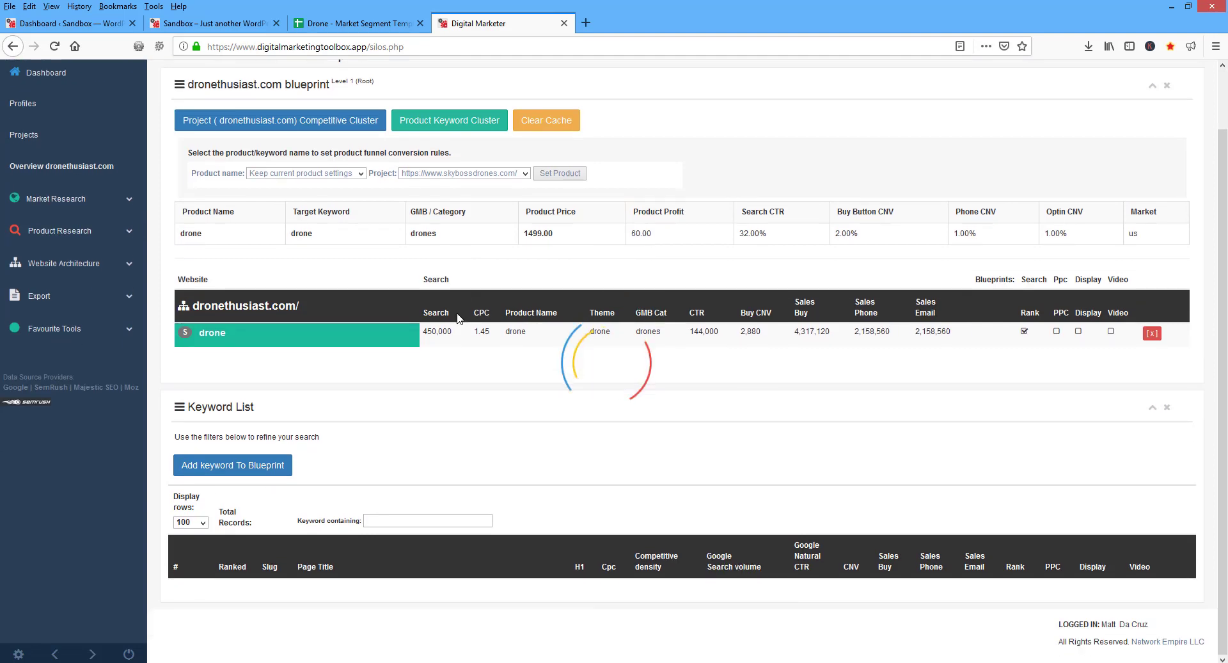
scroll(458, 318, "down", 3)
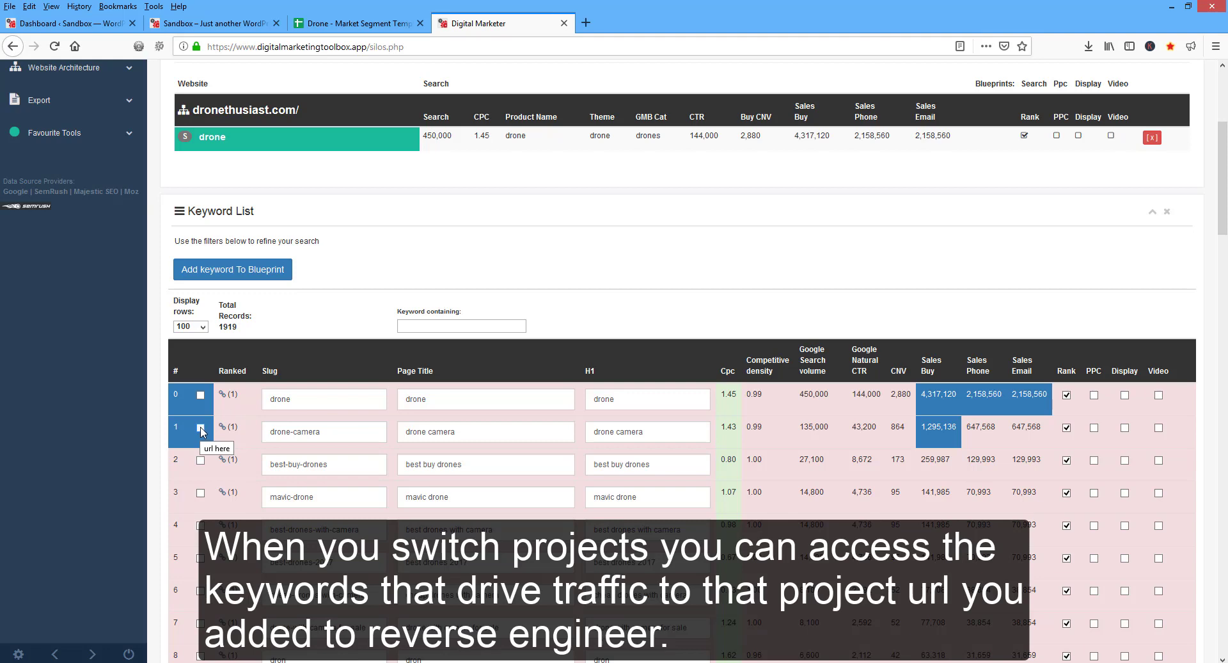
scroll(200, 432, "down", 3)
scroll(423, 61, "up", 3)
scroll(434, 333, "down", 1)
Filter keywords by 'best' and tick the top row as slug best-drones, title 'best drones'
left_click(417, 260)
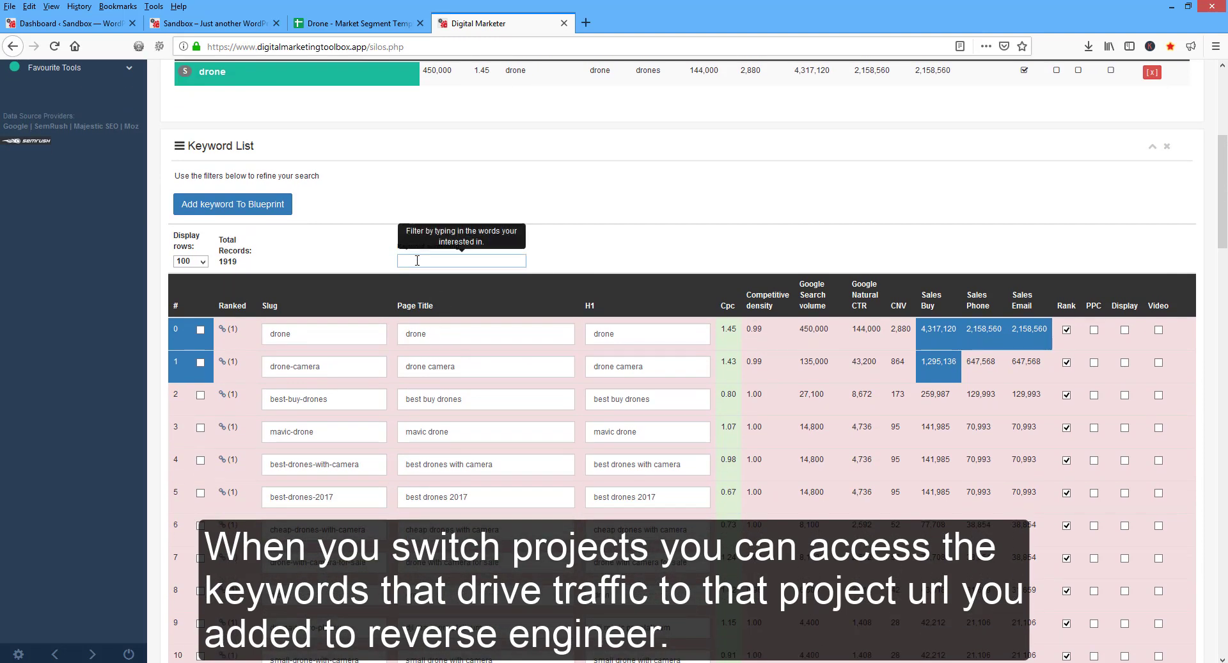
type("best")
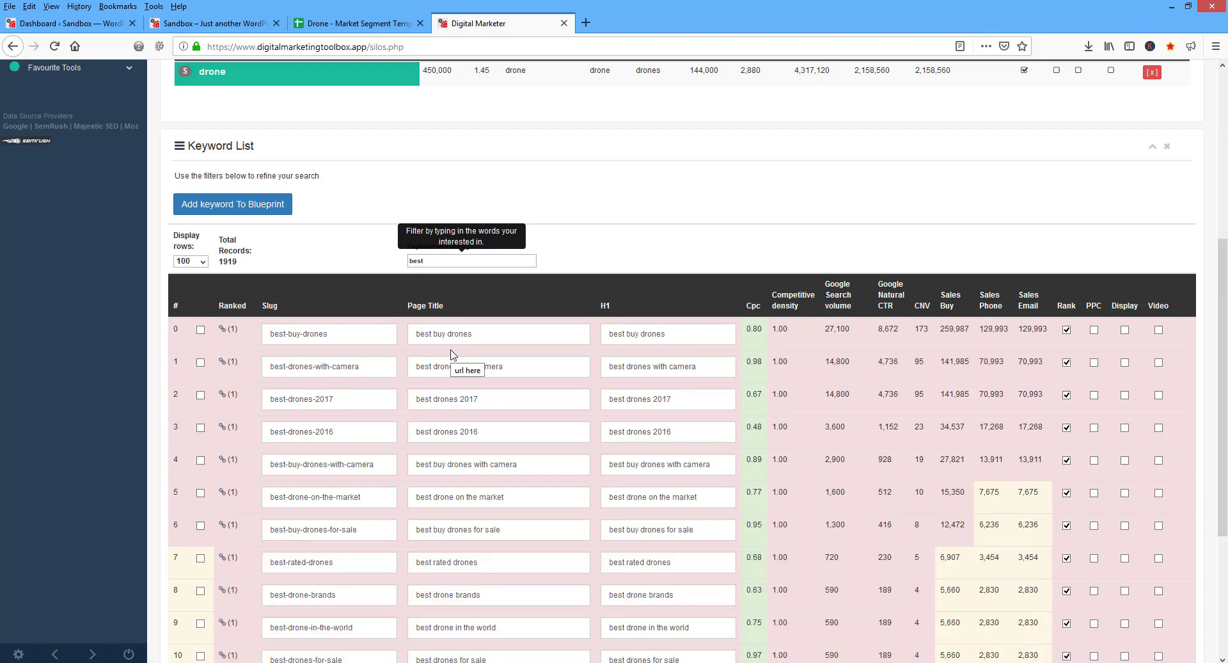
left_click(200, 330)
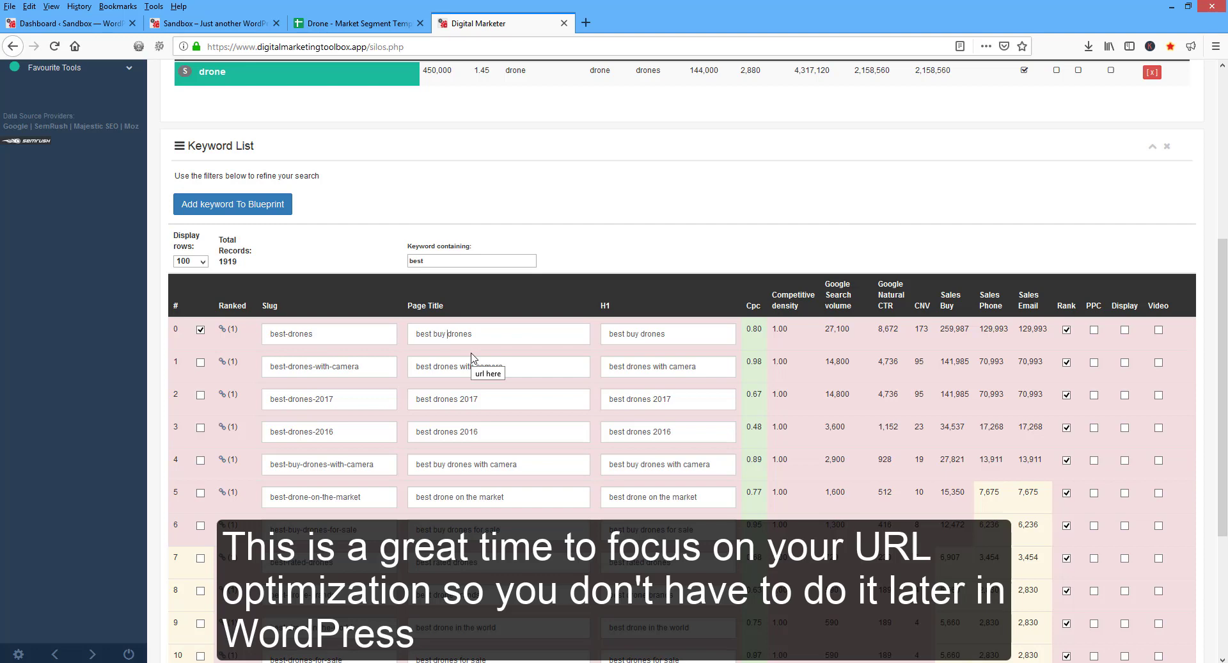
key("BackSpace")
key("BackSpace")
key("BackSpace")
key("BackSpace")
key("BackSpace")
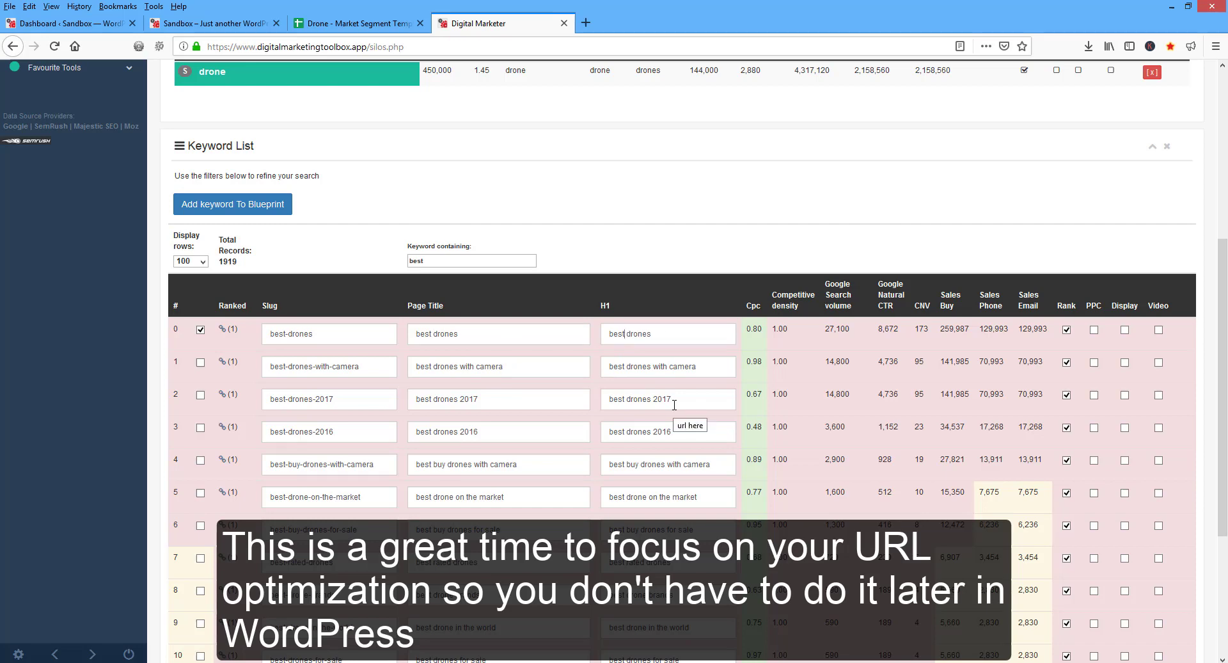
Add best-drones to the blueprint as a silo and open it under Level 2 - Categories
left_click(247, 203)
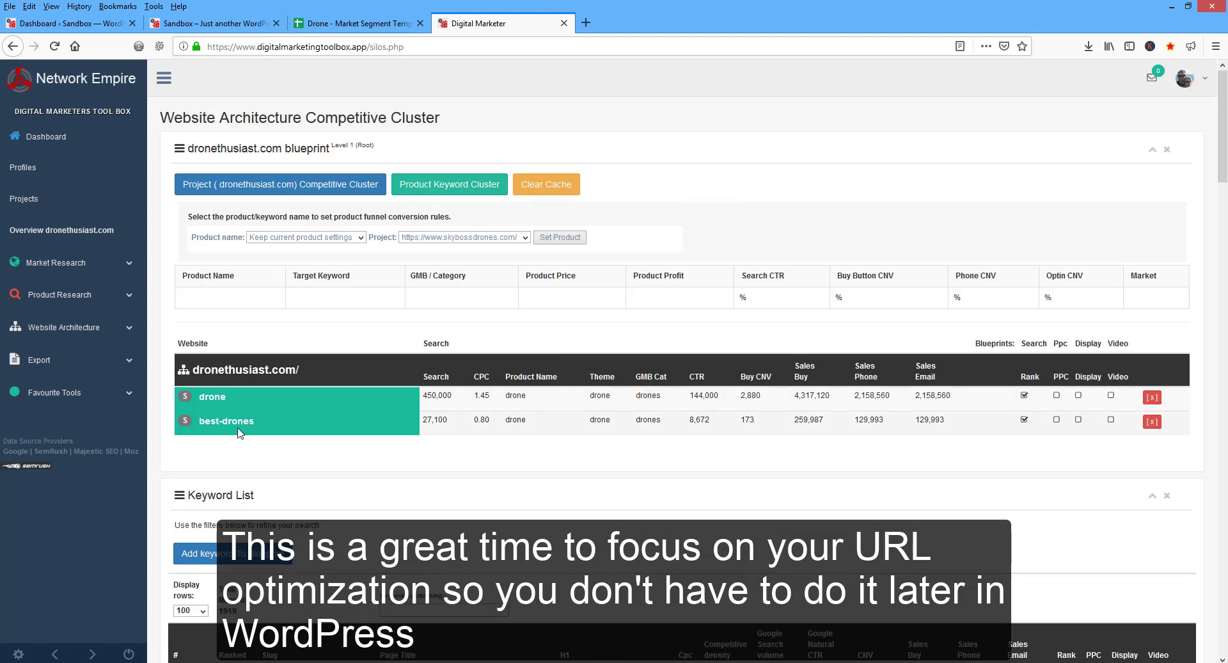
left_click(80, 329)
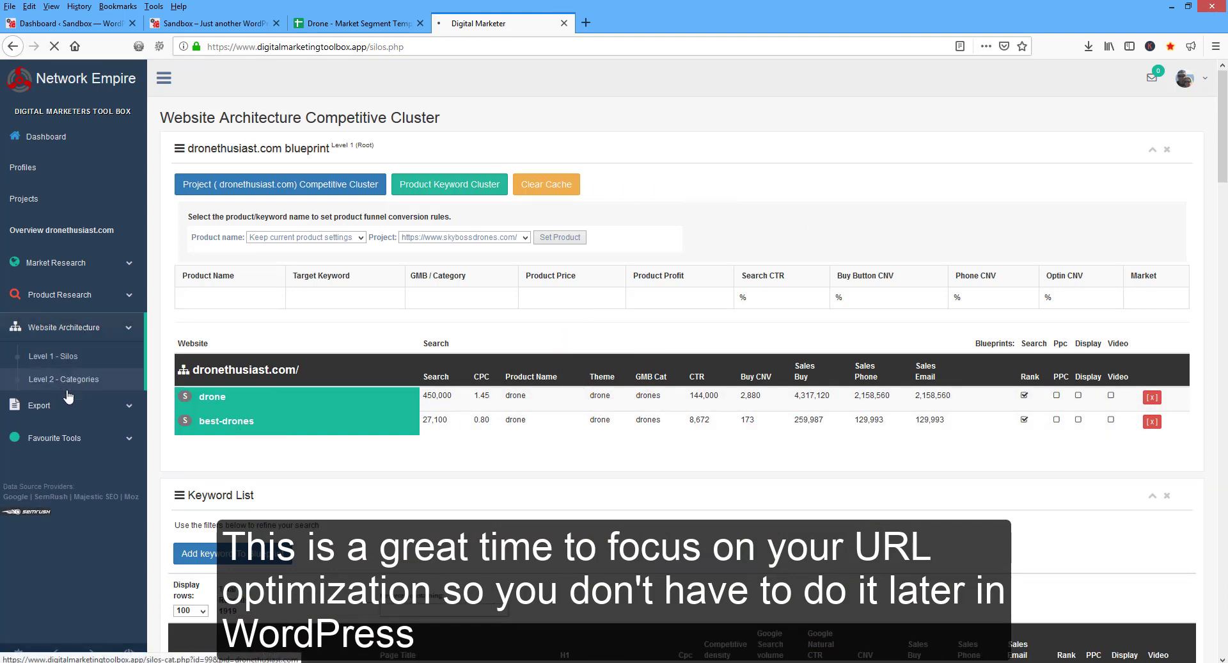
left_click(59, 384)
scroll(476, 428, "down", 2)
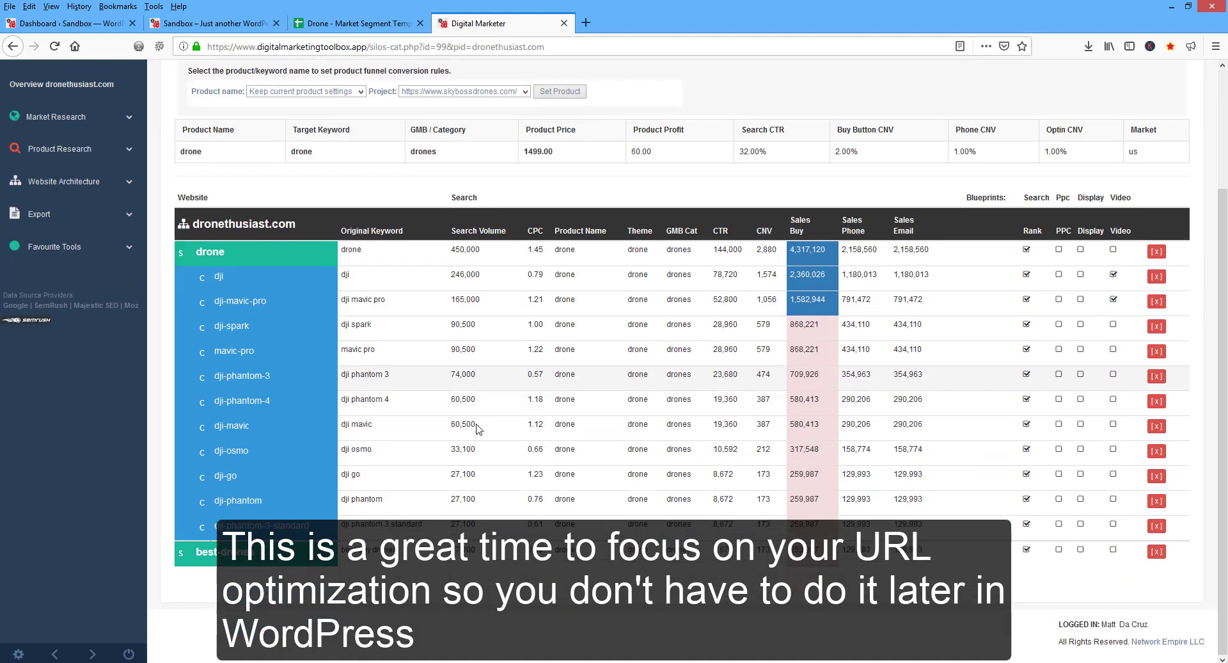
left_click(230, 555)
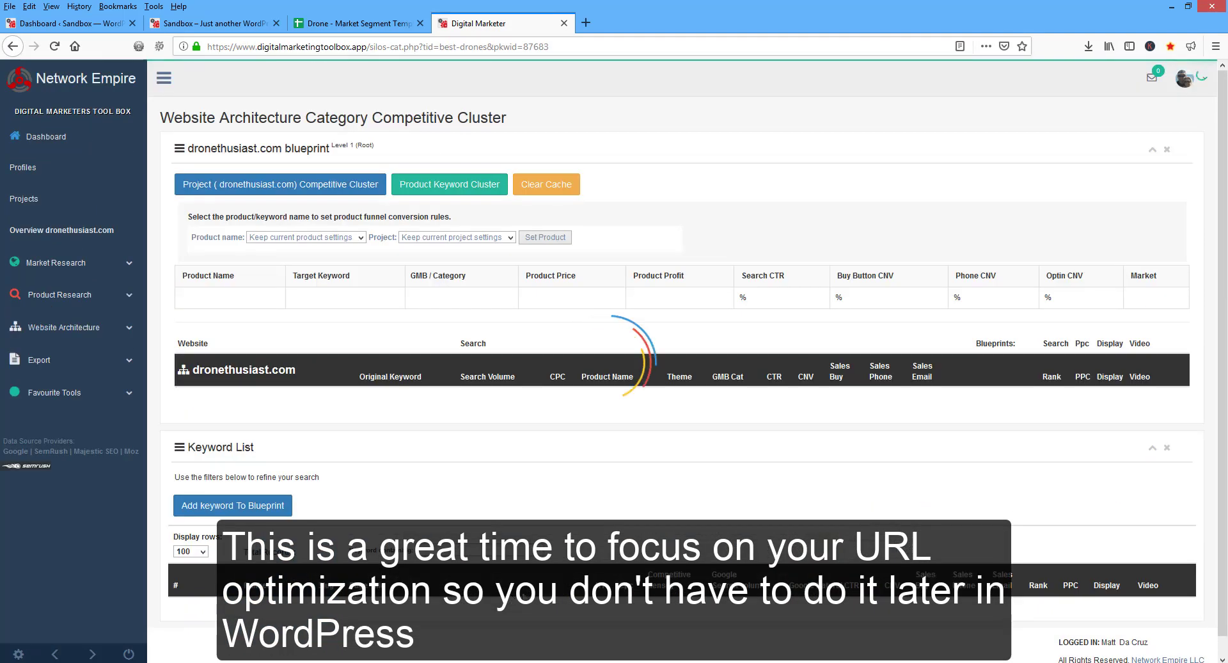
scroll(752, 448, "down", 9)
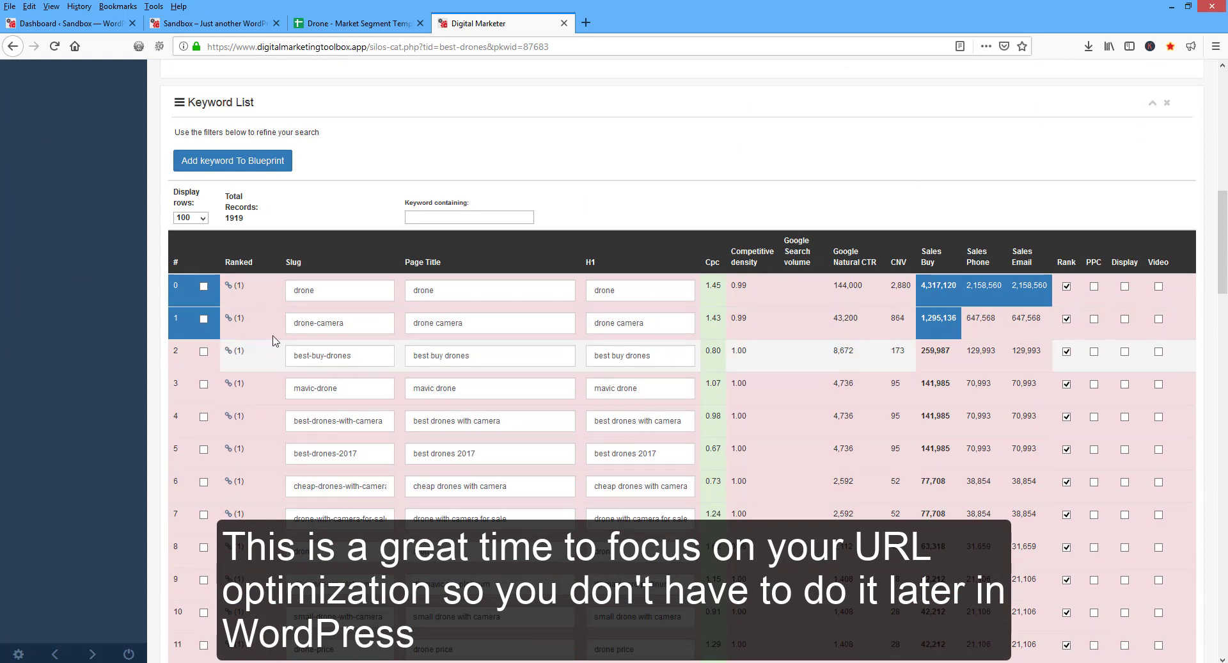
scroll(313, 329, "up", 4)
scroll(433, 287, "down", 4)
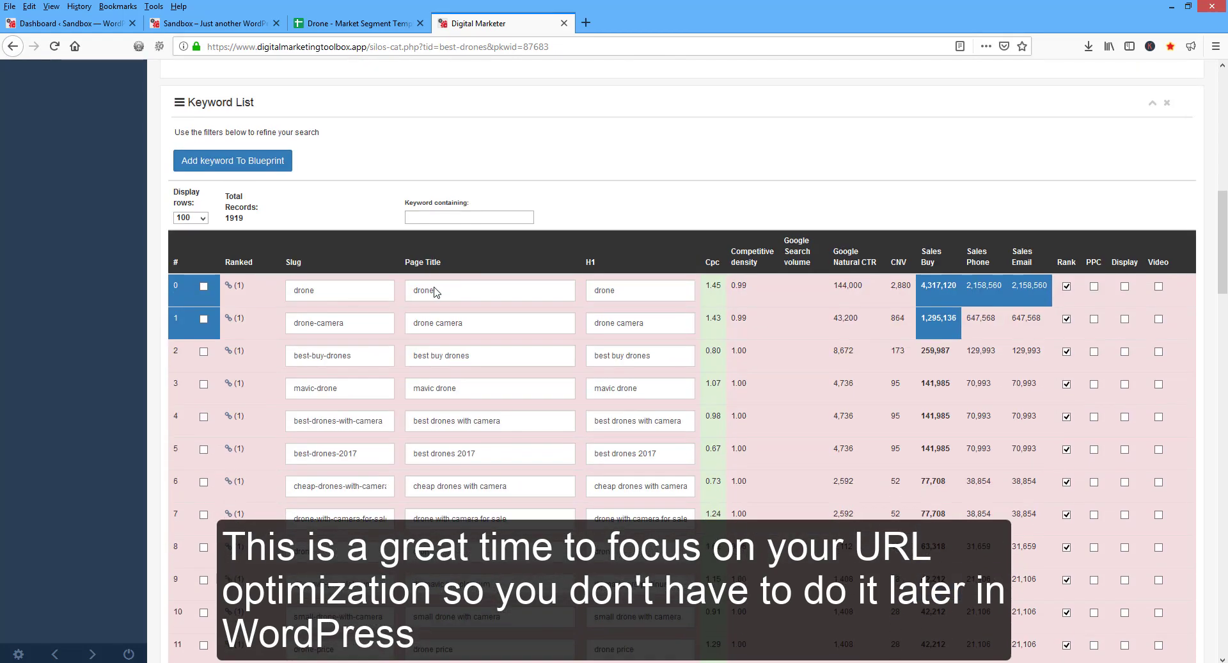
Show 1000 keyword rows per page in the keyword list
left_click(424, 219)
scroll(420, 222, "up", 5)
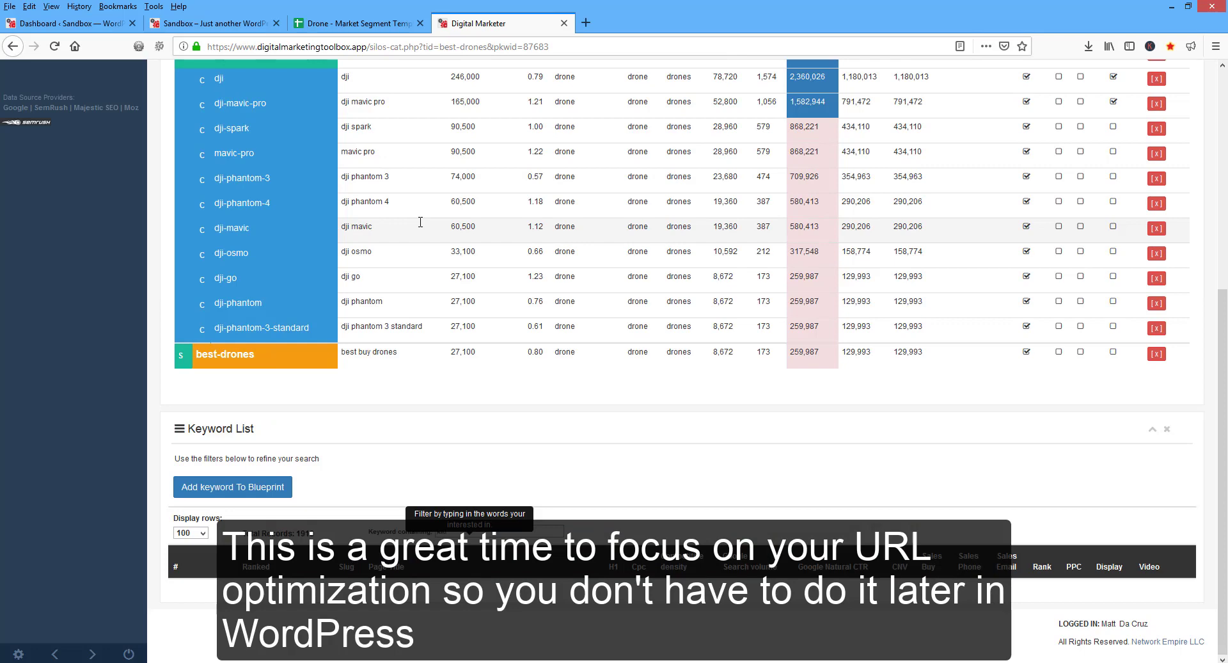
left_click(202, 533)
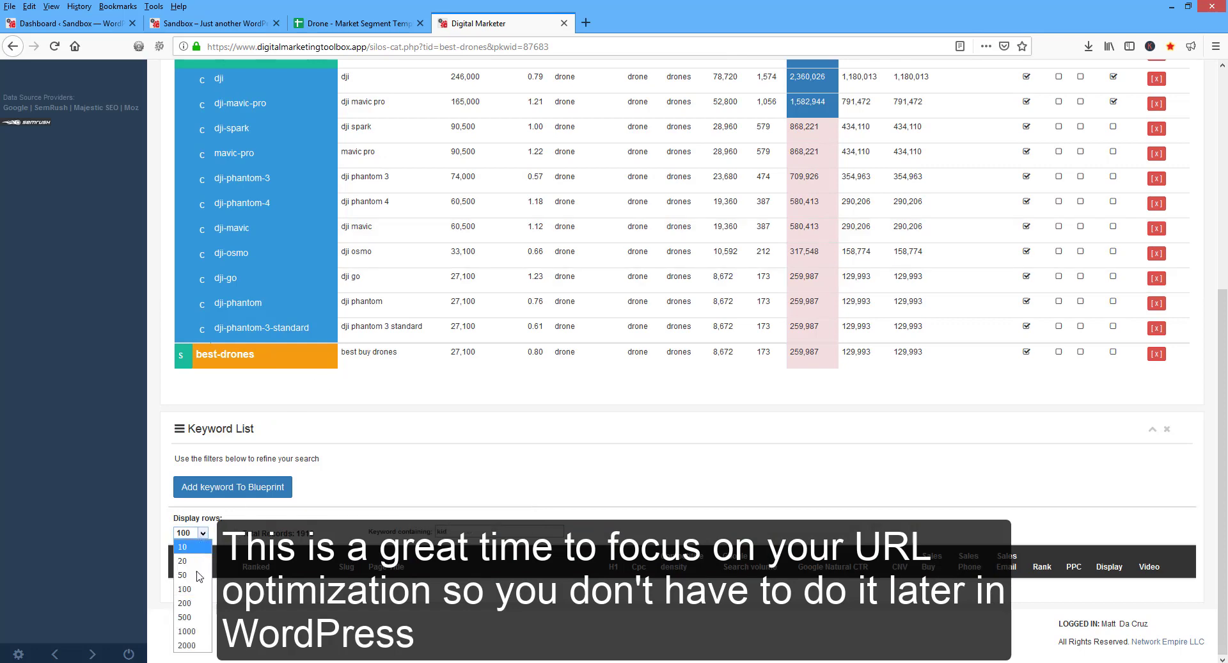
left_click(185, 616)
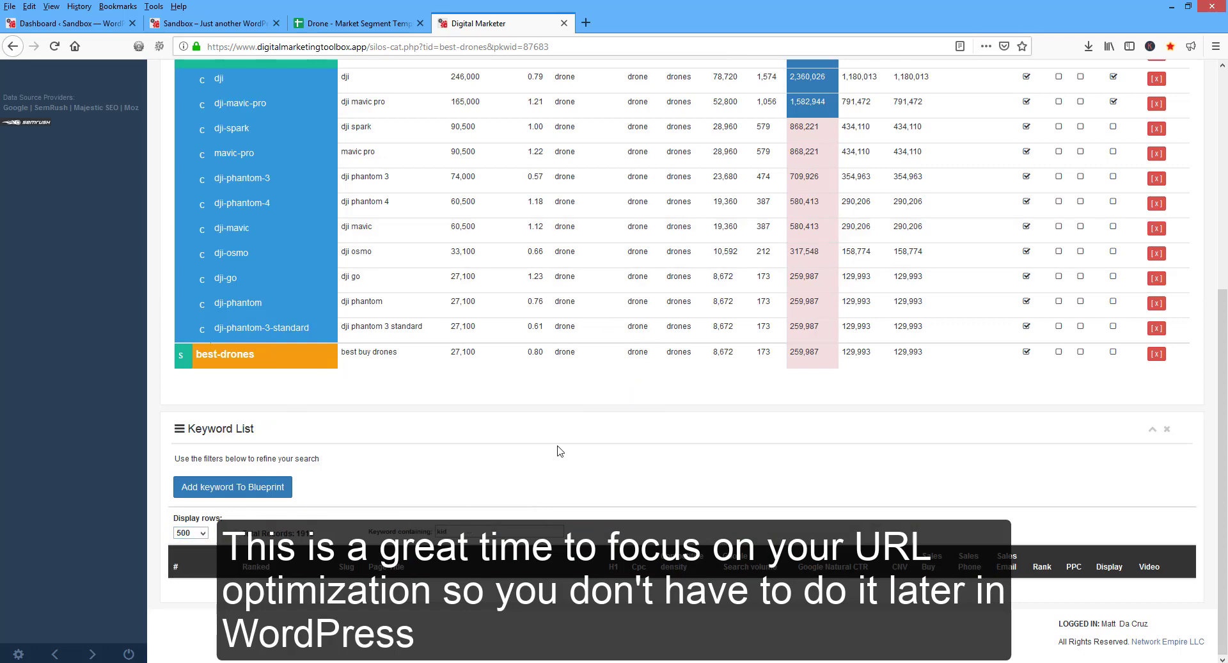
left_click(202, 532)
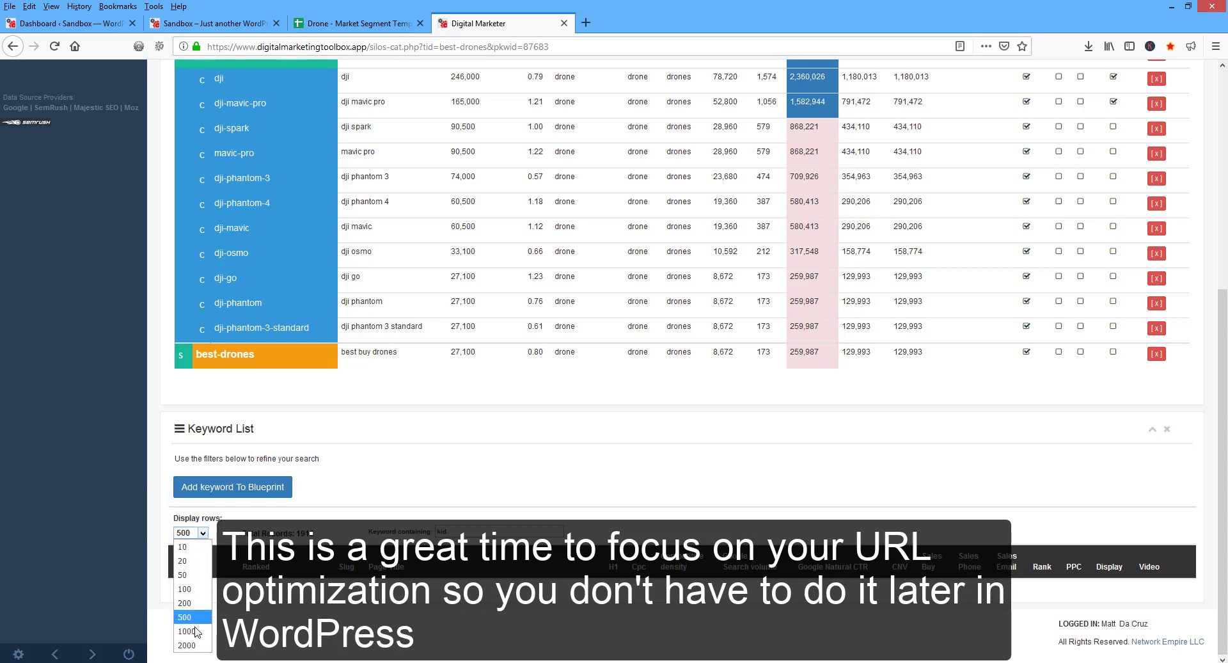
left_click(185, 630)
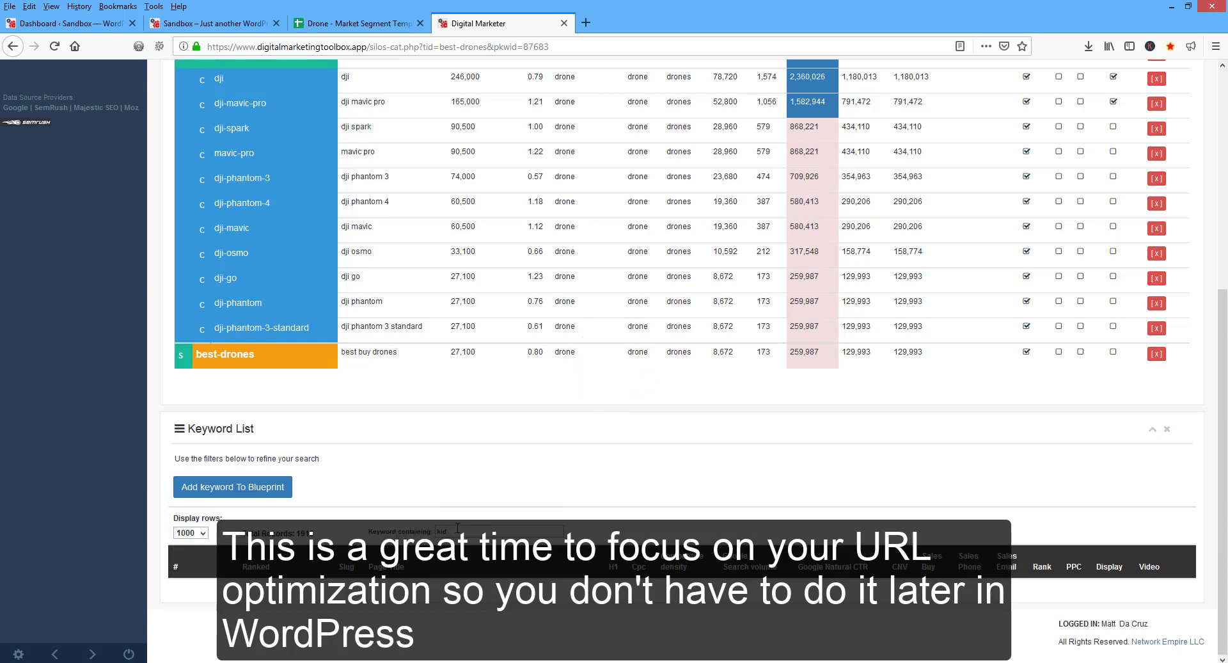
scroll(486, 512, "up", 5)
Switch the project back to dronethusiast.com and reopen the Level 2 category cluster
left_click(523, 237)
left_click(503, 279)
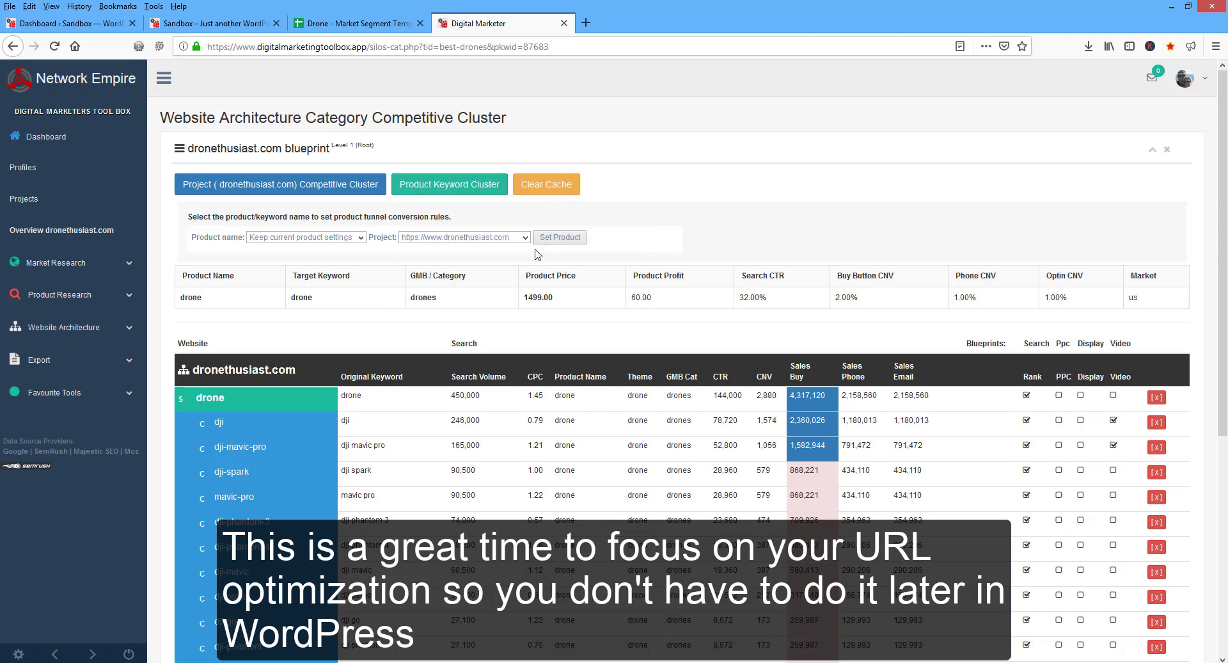
left_click(546, 246)
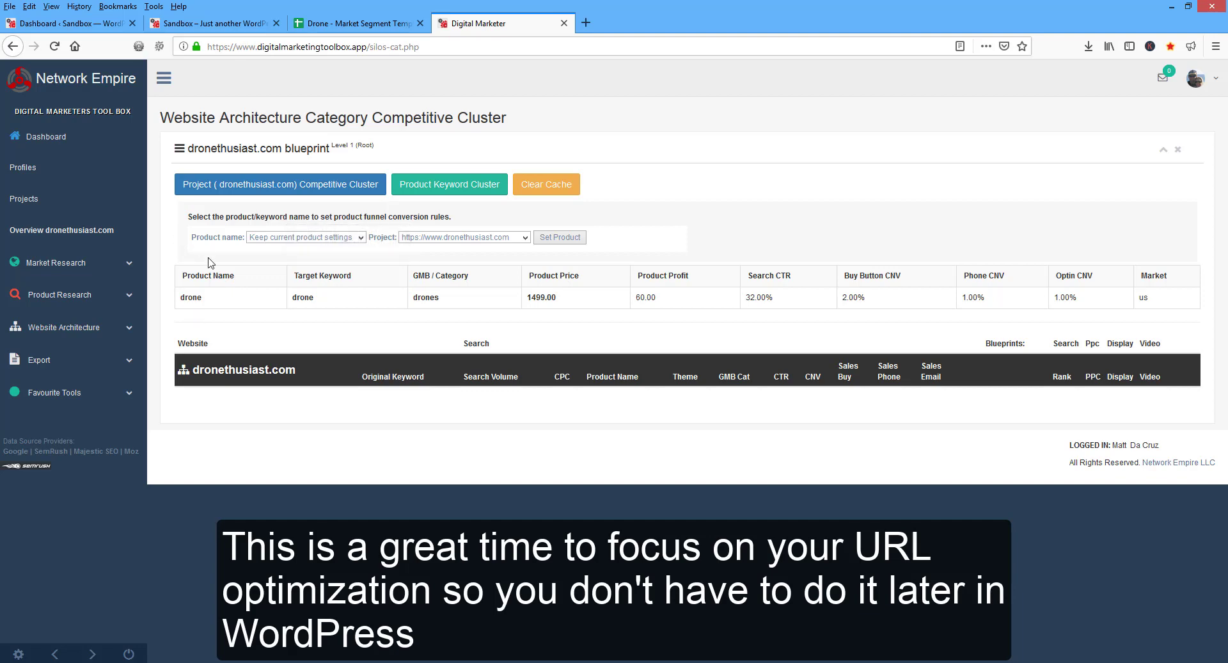
left_click(54, 46)
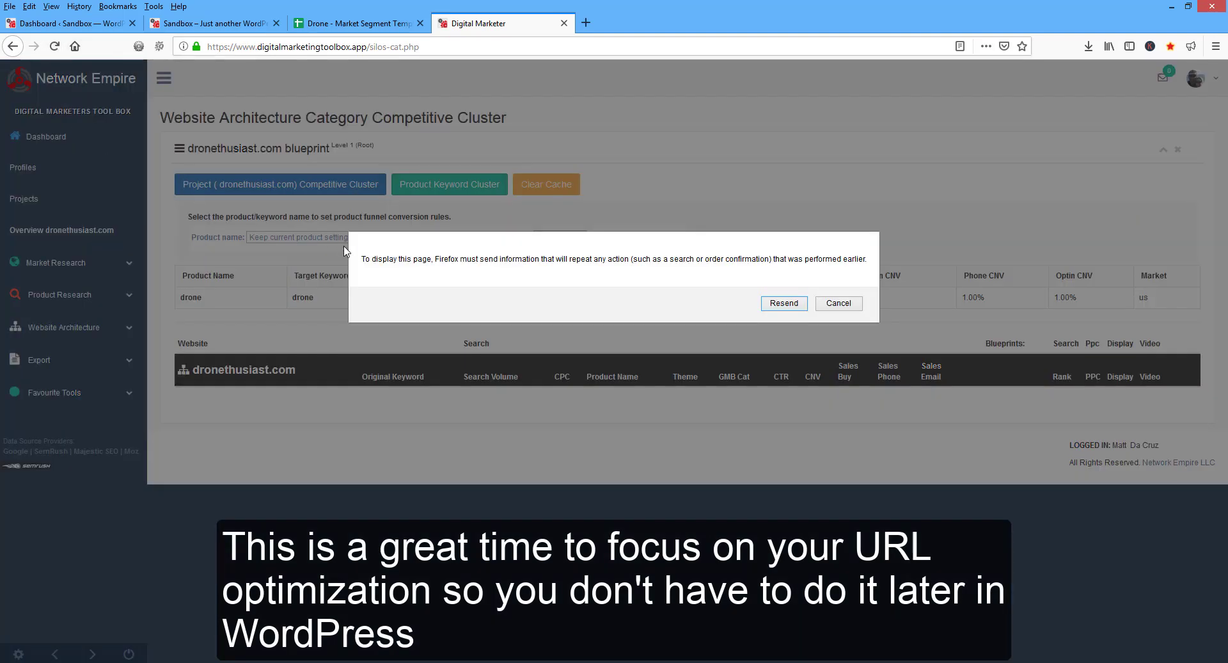
left_click(838, 303)
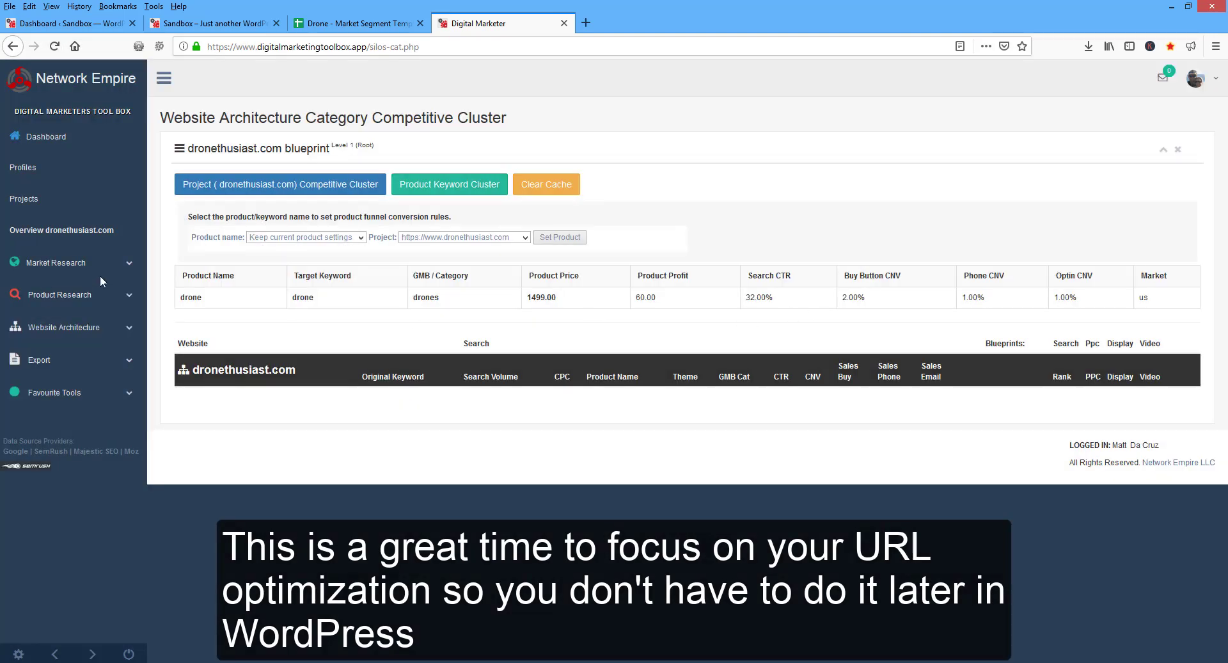
left_click(64, 327)
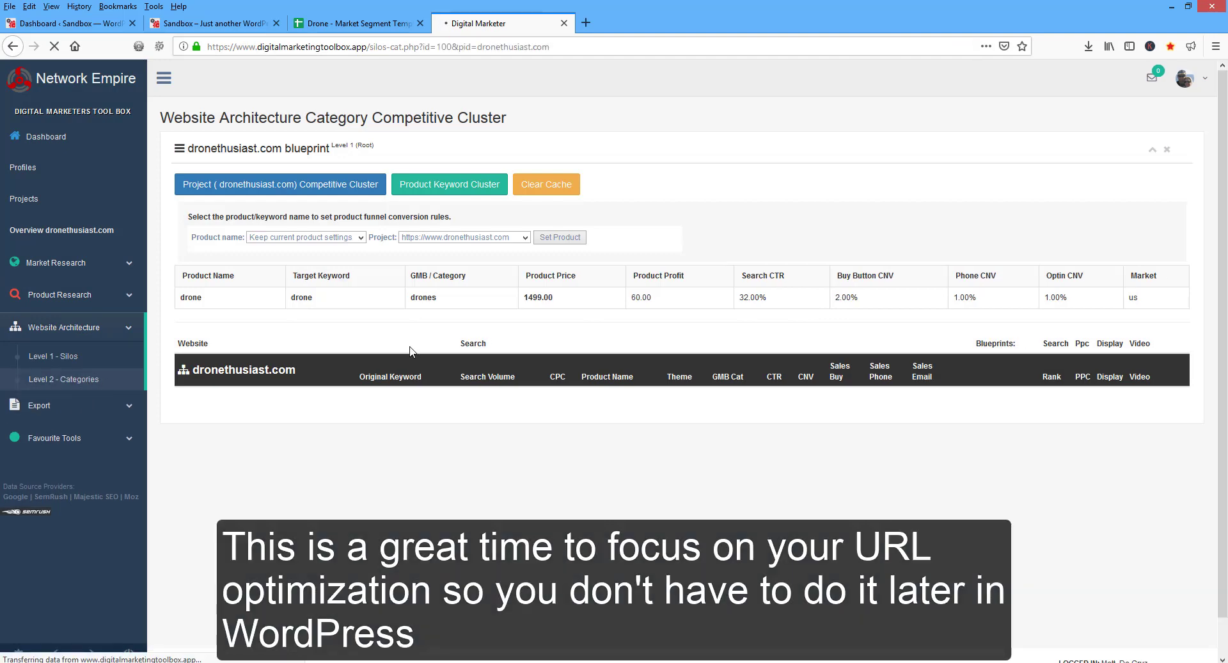
left_click(45, 380)
scroll(460, 358, "down", 3)
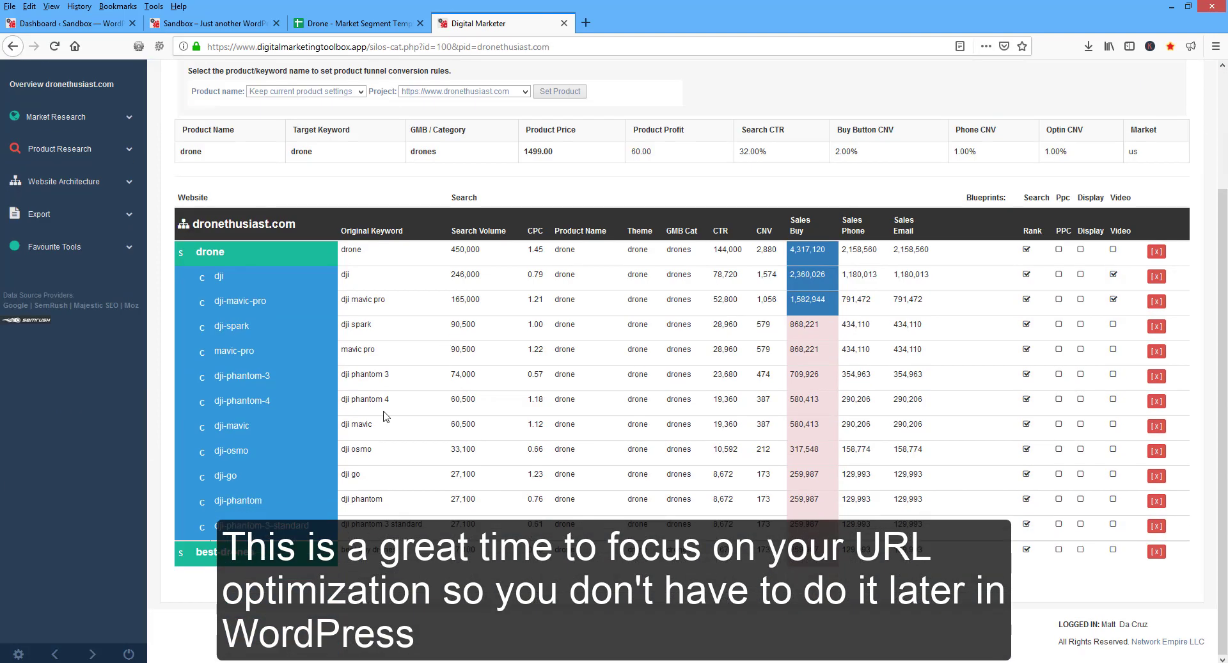
In best-drones' keyword list, tick drones for kids and shorten the kids and games slugs
left_click(238, 563)
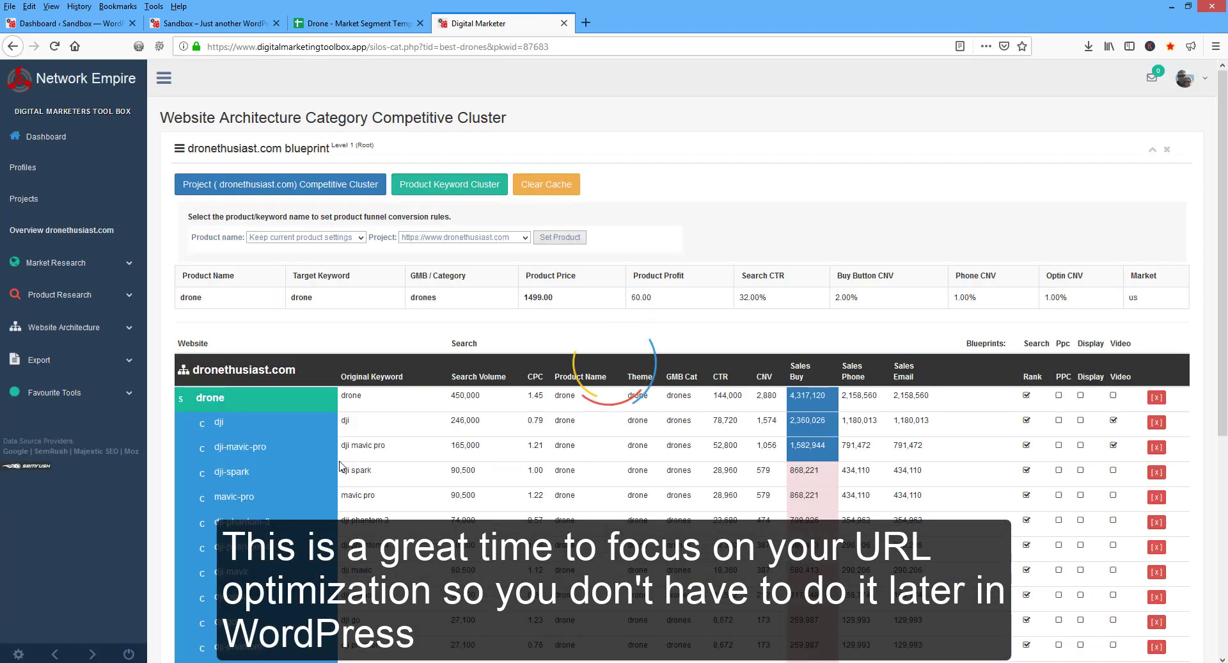
scroll(397, 439, "down", 5)
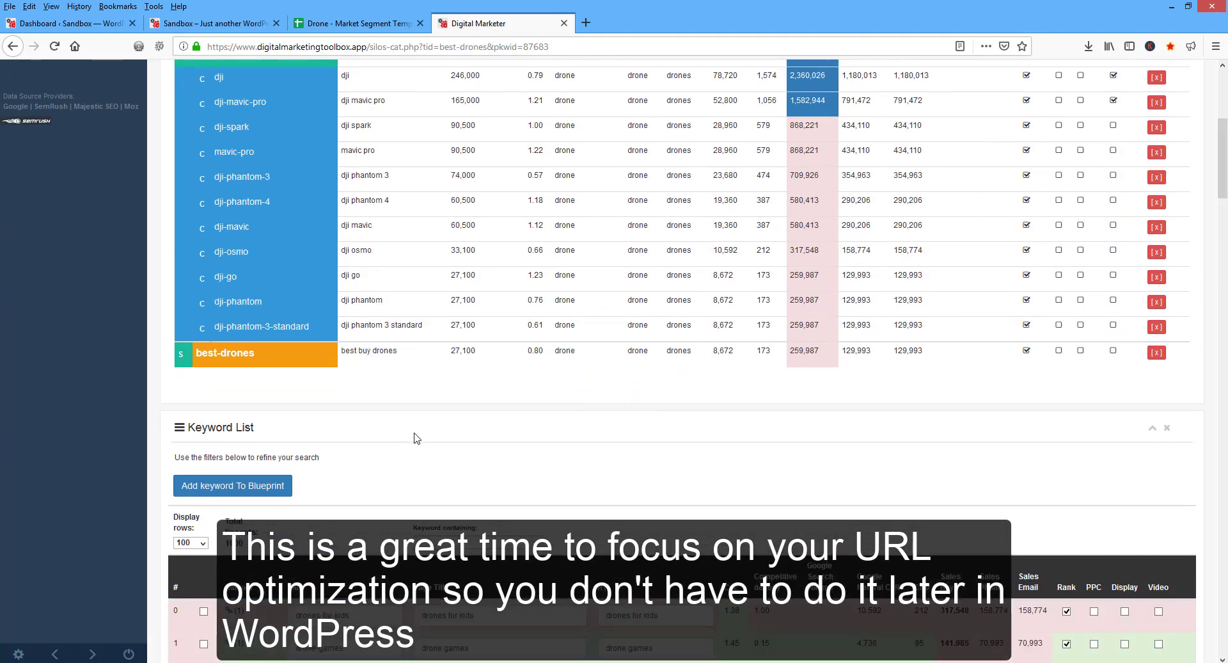
scroll(416, 438, "down", 3)
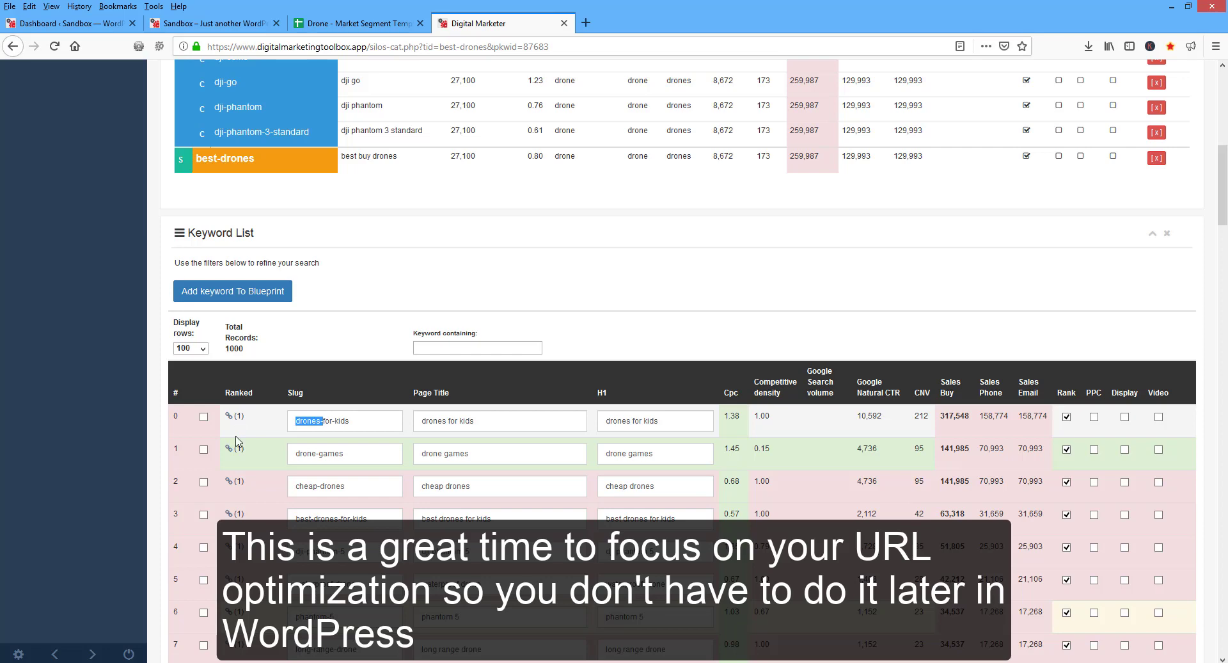
key("BackSpace")
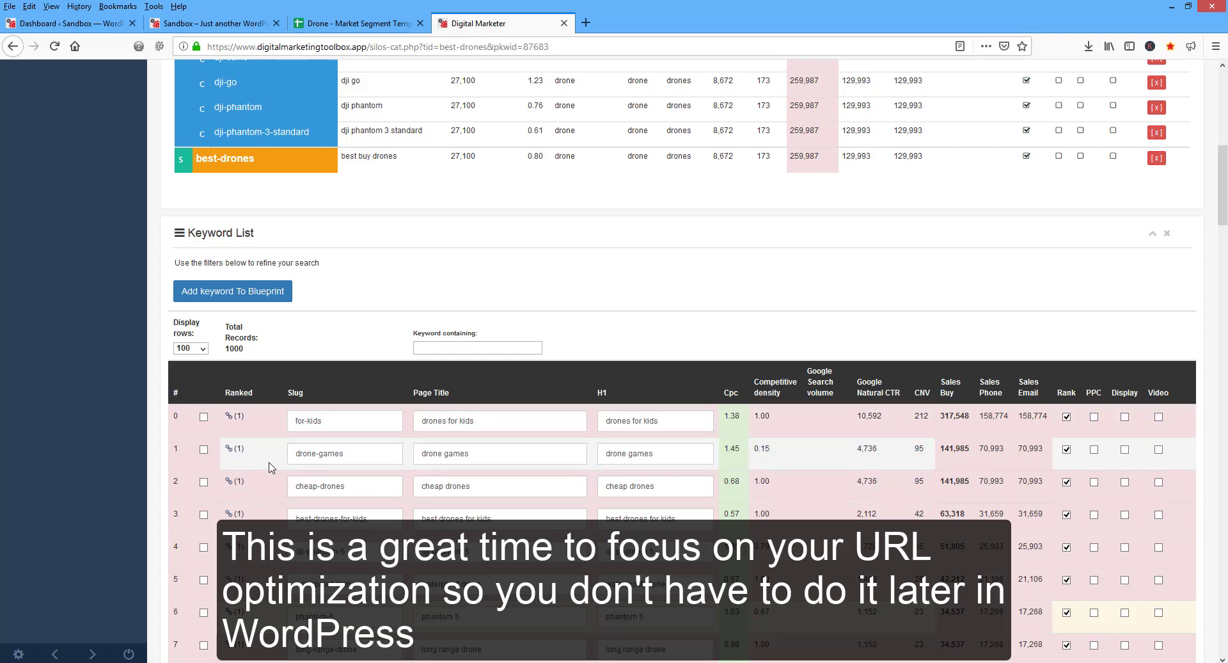
left_click(203, 416)
left_click_drag(319, 454, 264, 454)
key("BackSpace")
Tick waterproof drone and long range drone, trimming their slugs to waterproof and long-rang
scroll(404, 453, "down", 3)
scroll(404, 453, "down", 1)
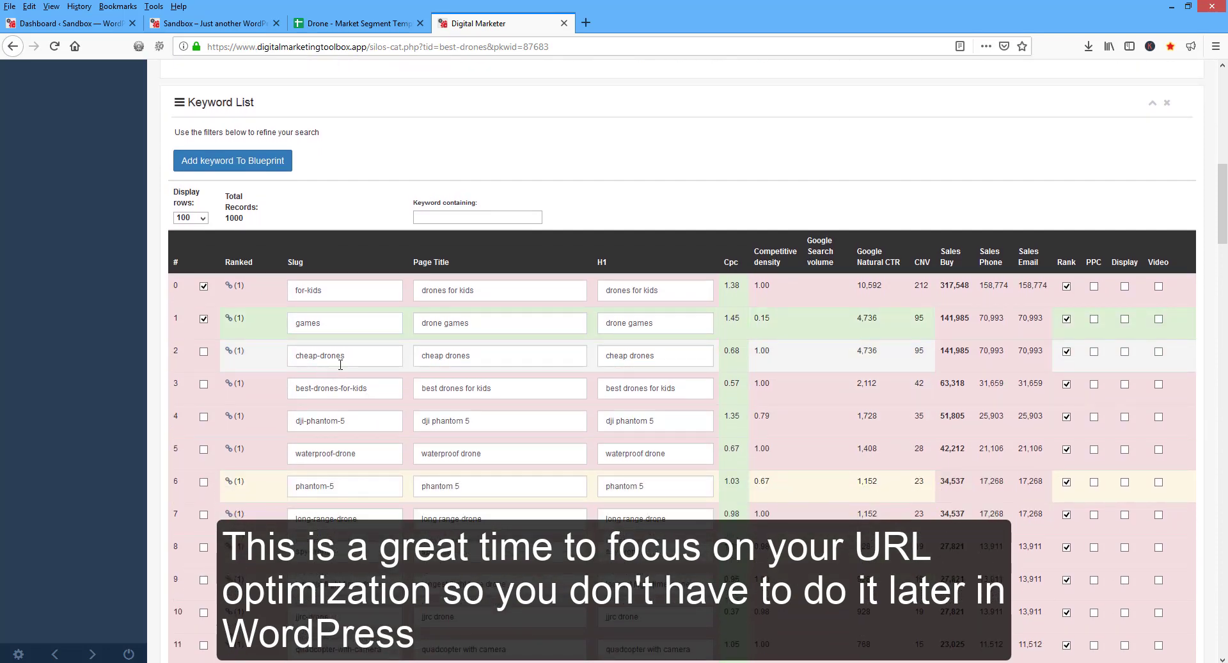
scroll(340, 365, "up", 6)
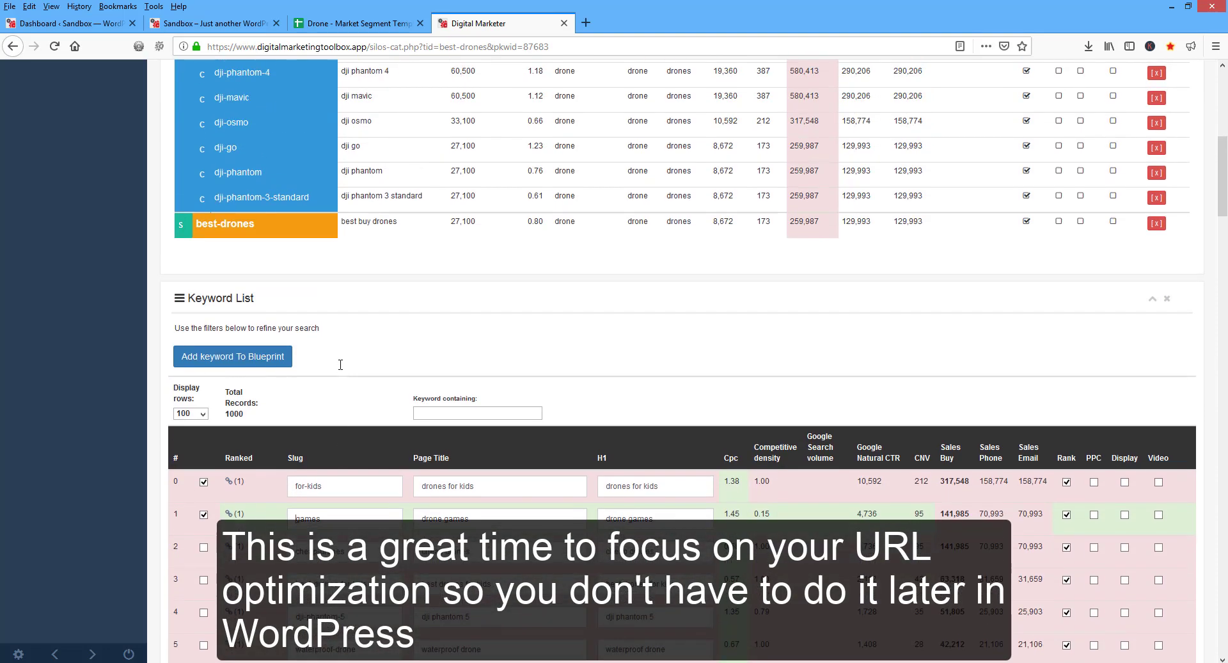
scroll(340, 369, "down", 8)
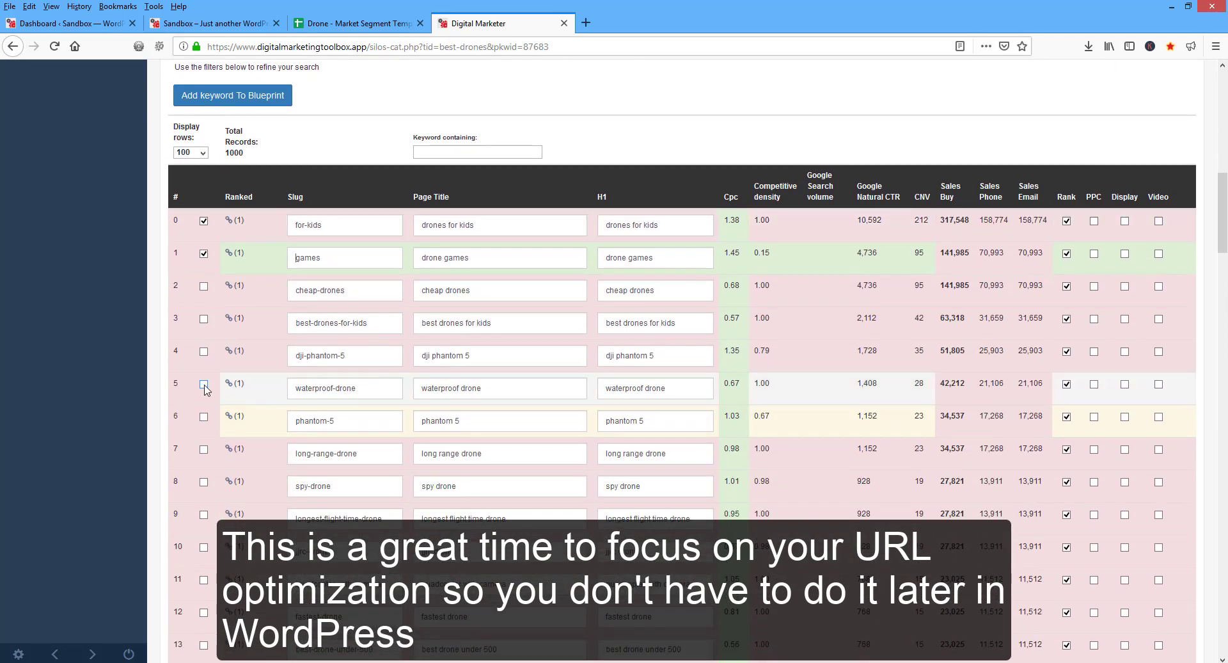
left_click(203, 385)
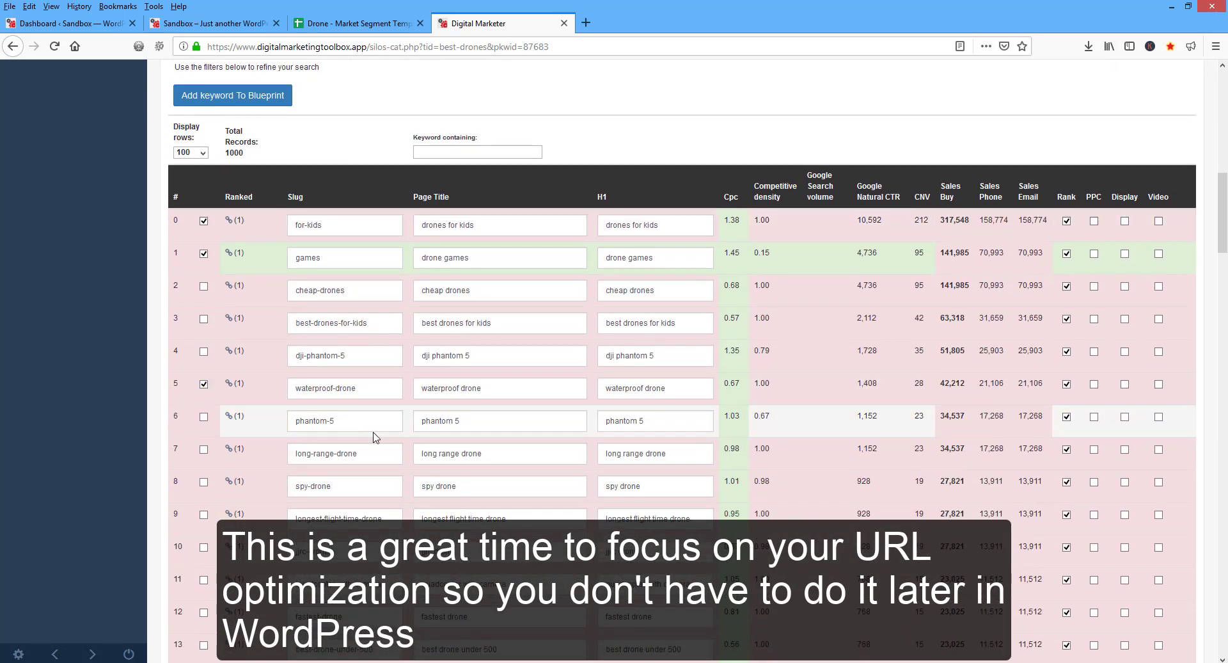
scroll(377, 348, "up", 3)
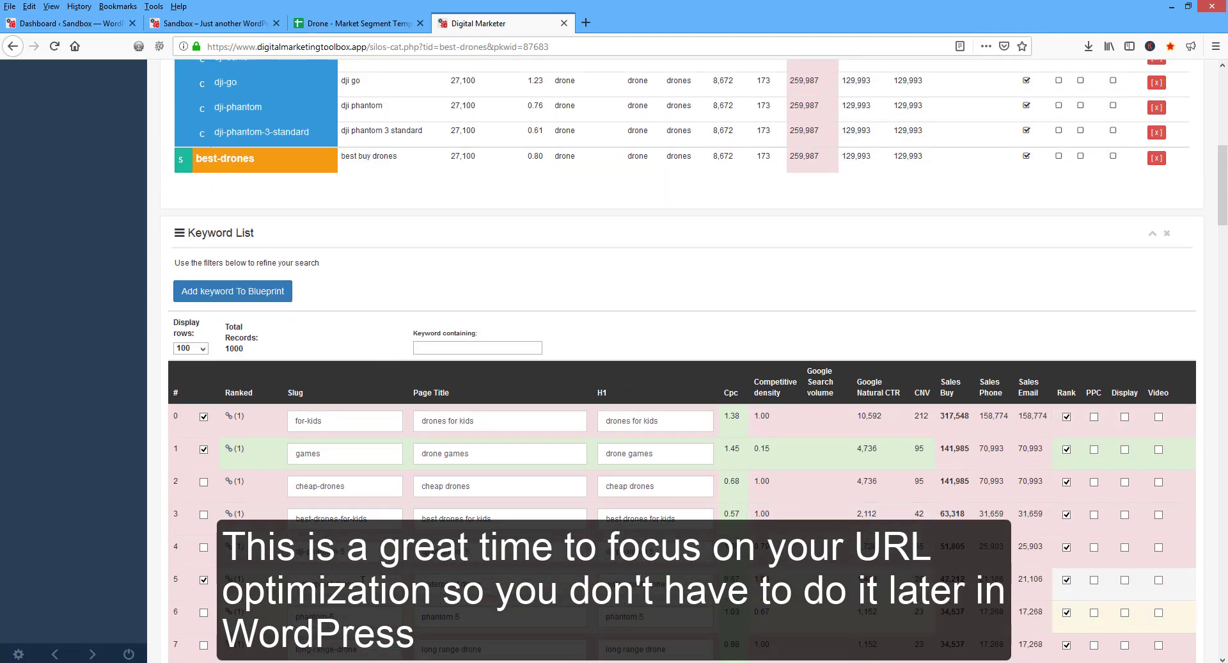
scroll(414, 602, "down", 3)
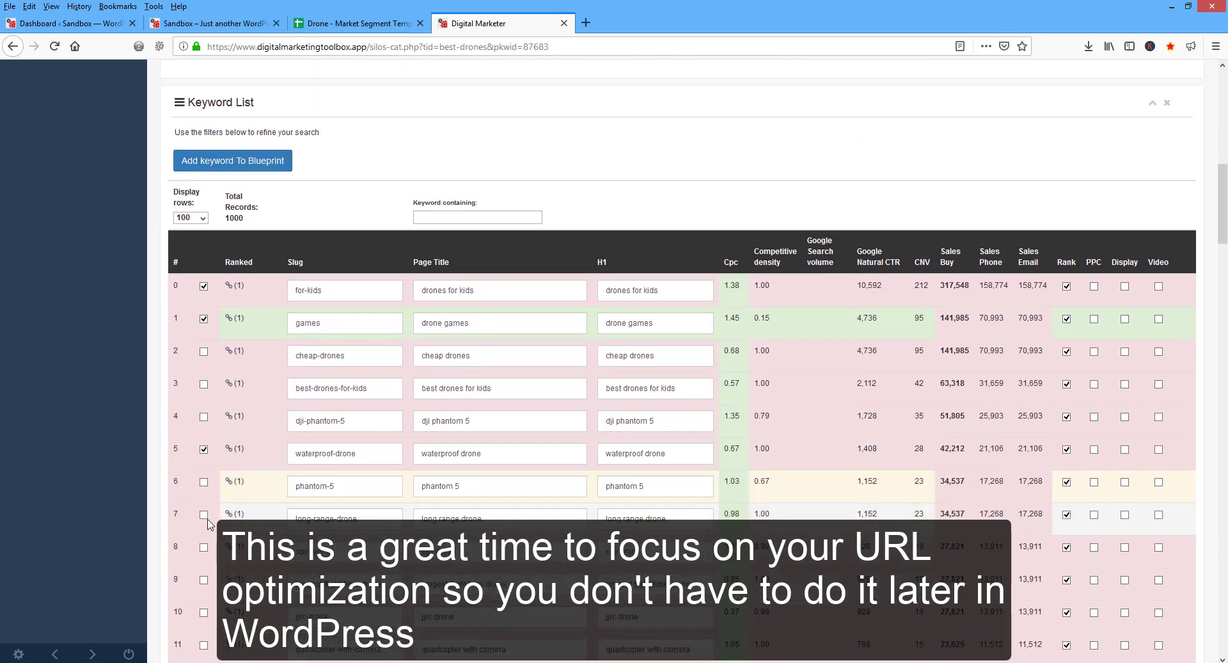
left_click(204, 514)
left_click(375, 519)
key("BackSpace")
key("BackSpace")
key("BackSpace")
key("BackSpace")
key("BackSpace")
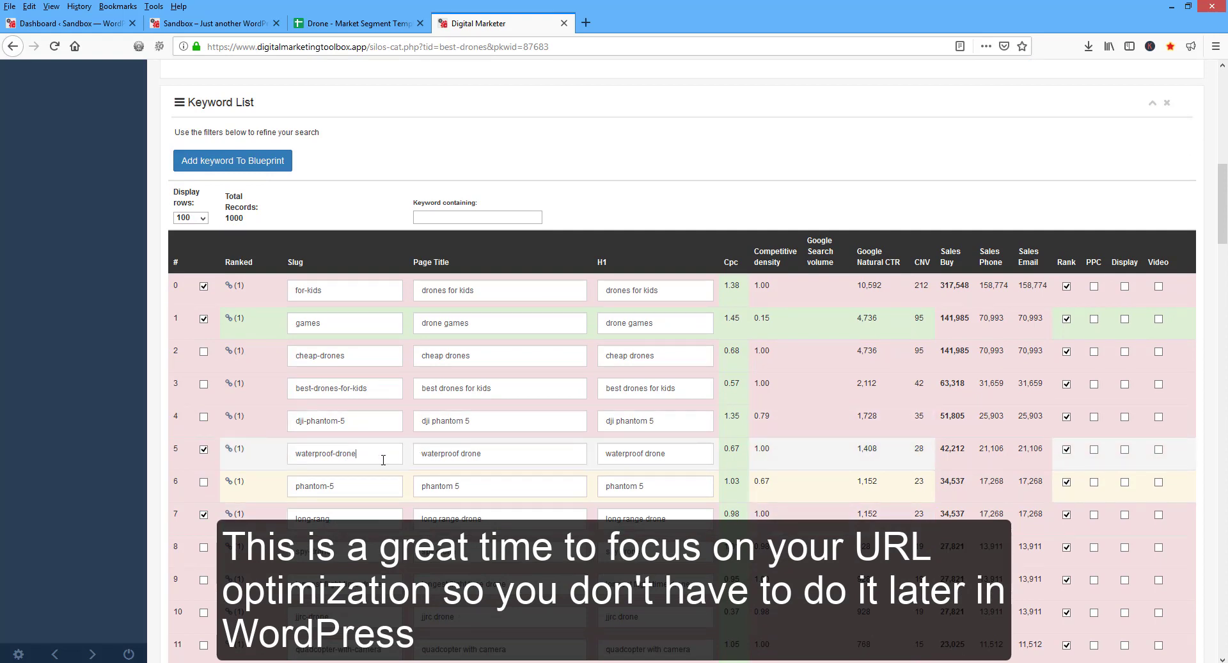
key("BackSpace")
scroll(273, 461, "down", 3)
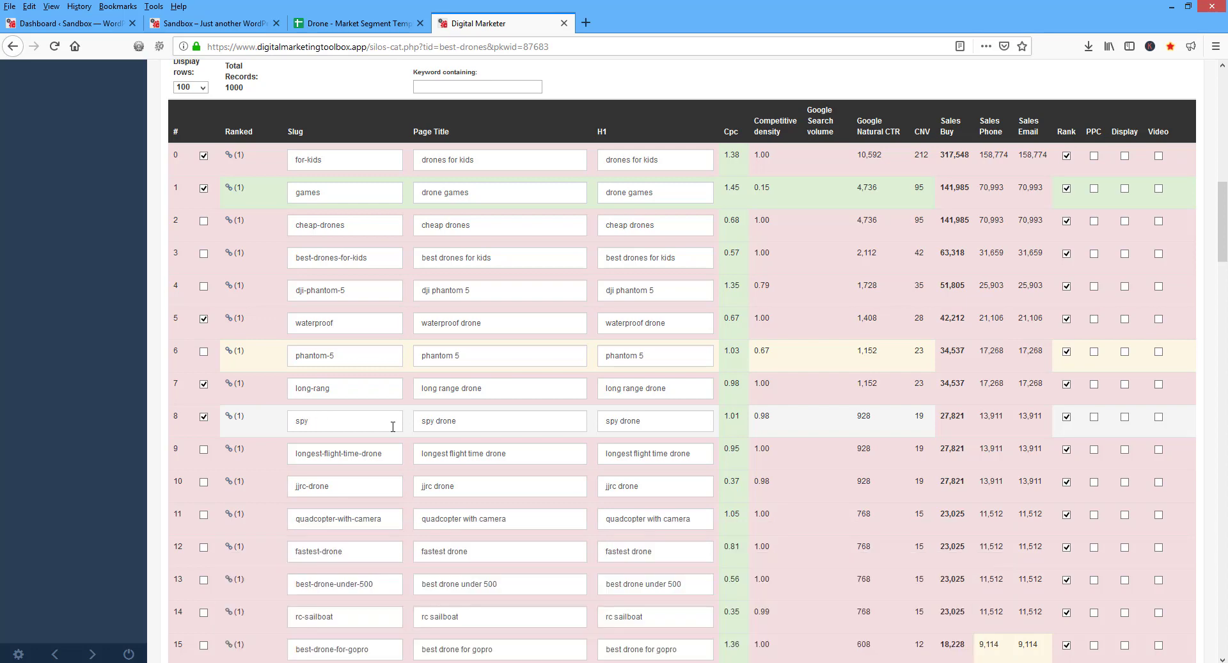
scroll(515, 189, "up", 5)
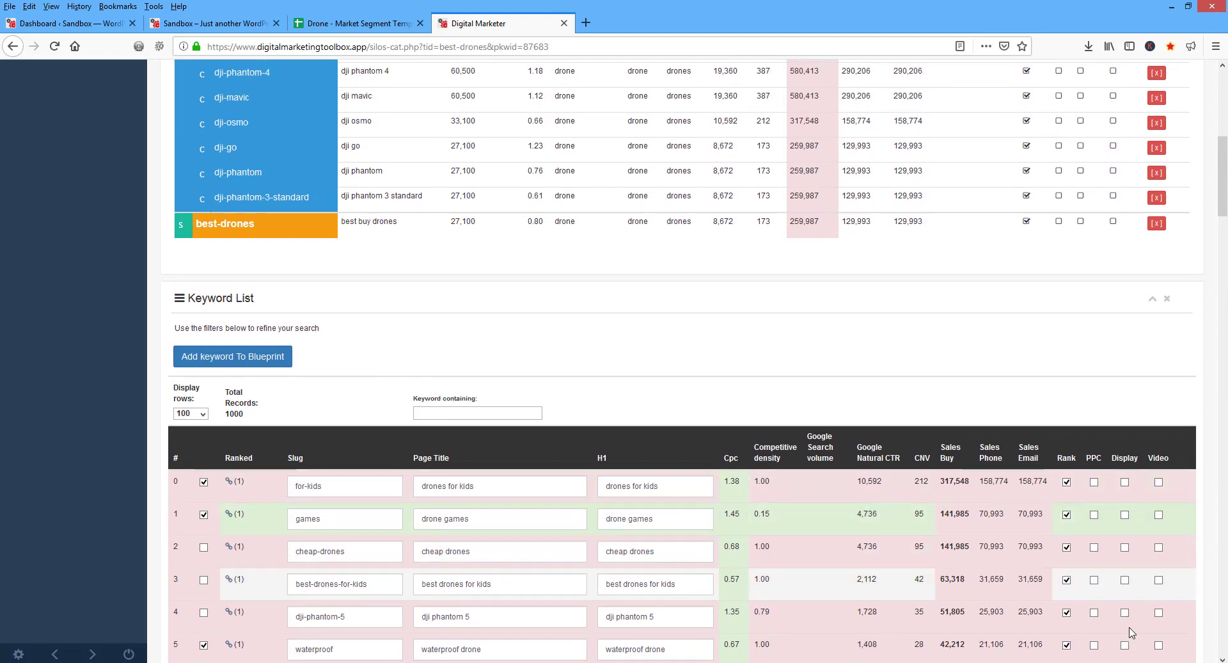
Add the ticked keywords under best-drones and view them in the Product Keyword Cluster
left_click(250, 362)
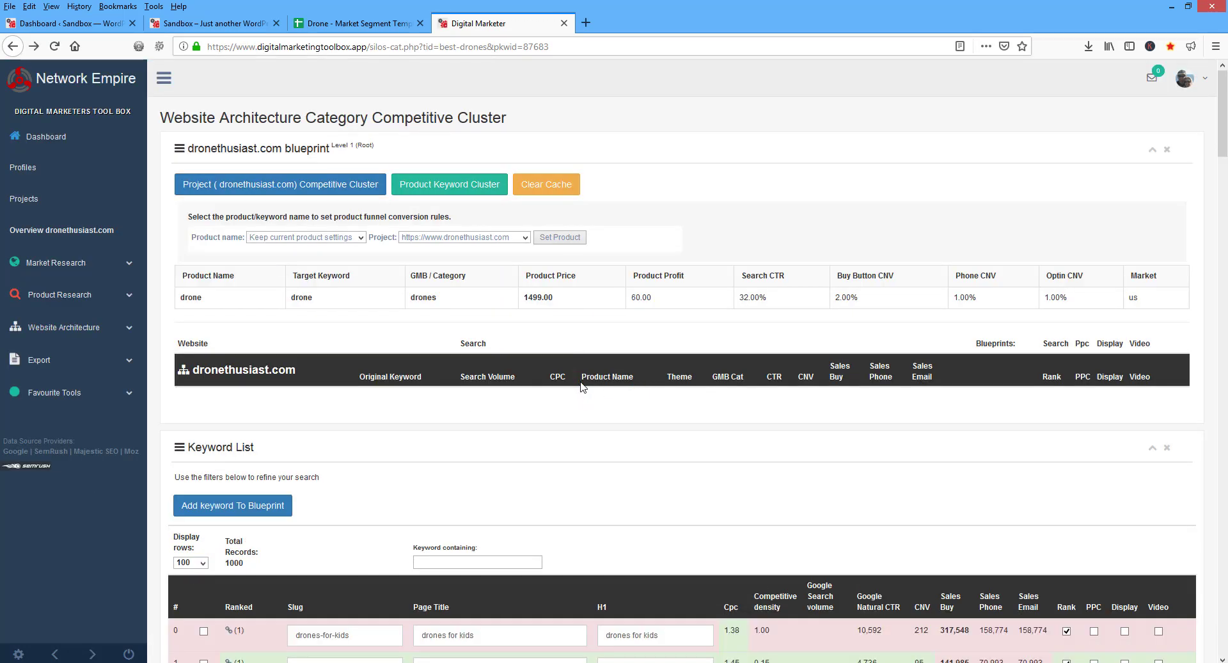
left_click(477, 191)
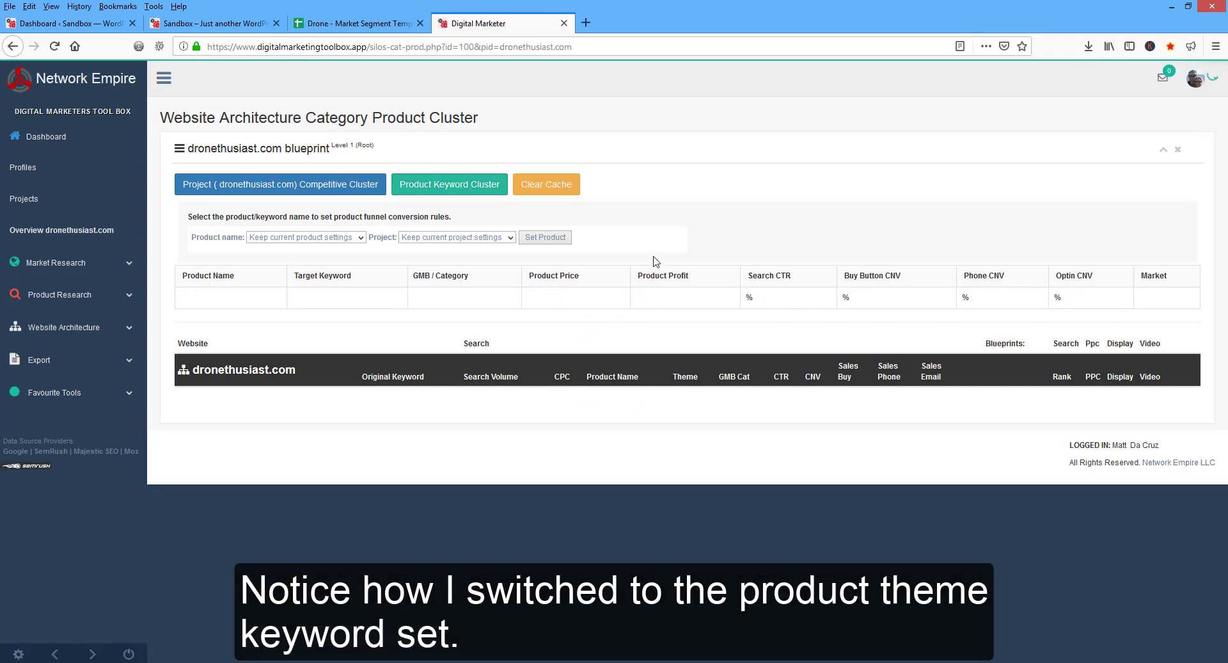
scroll(756, 244, "down", 4)
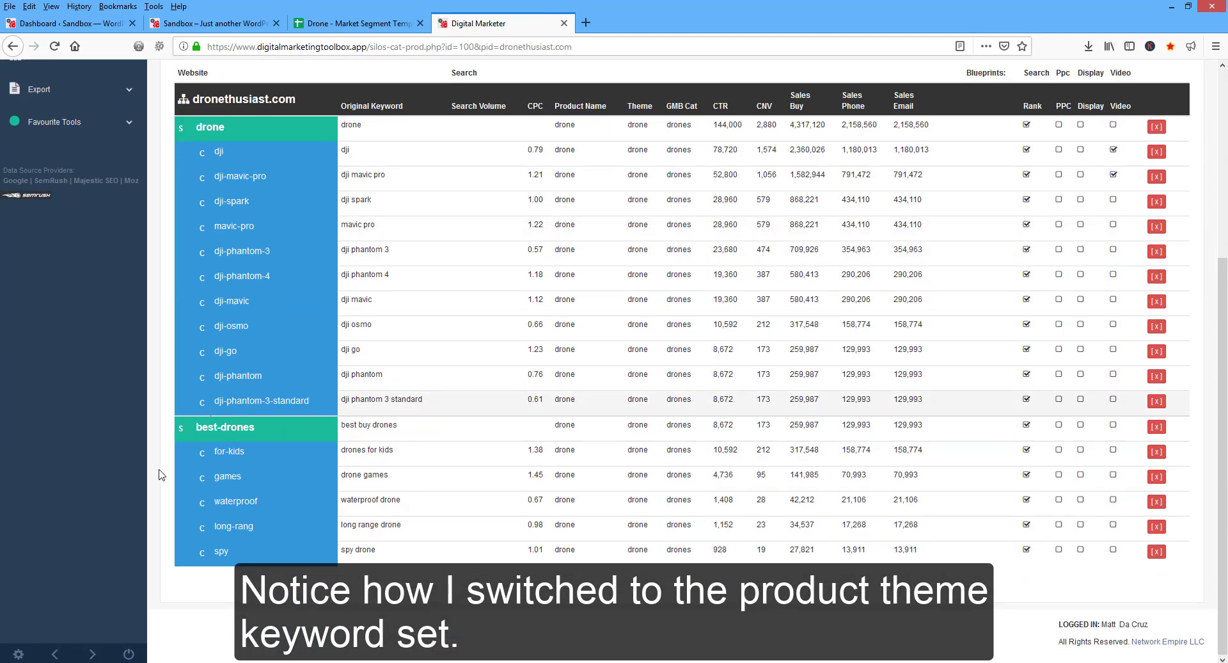
Trim the drone camera slug to 'camera' and add it as a best-drones category
left_click(237, 433)
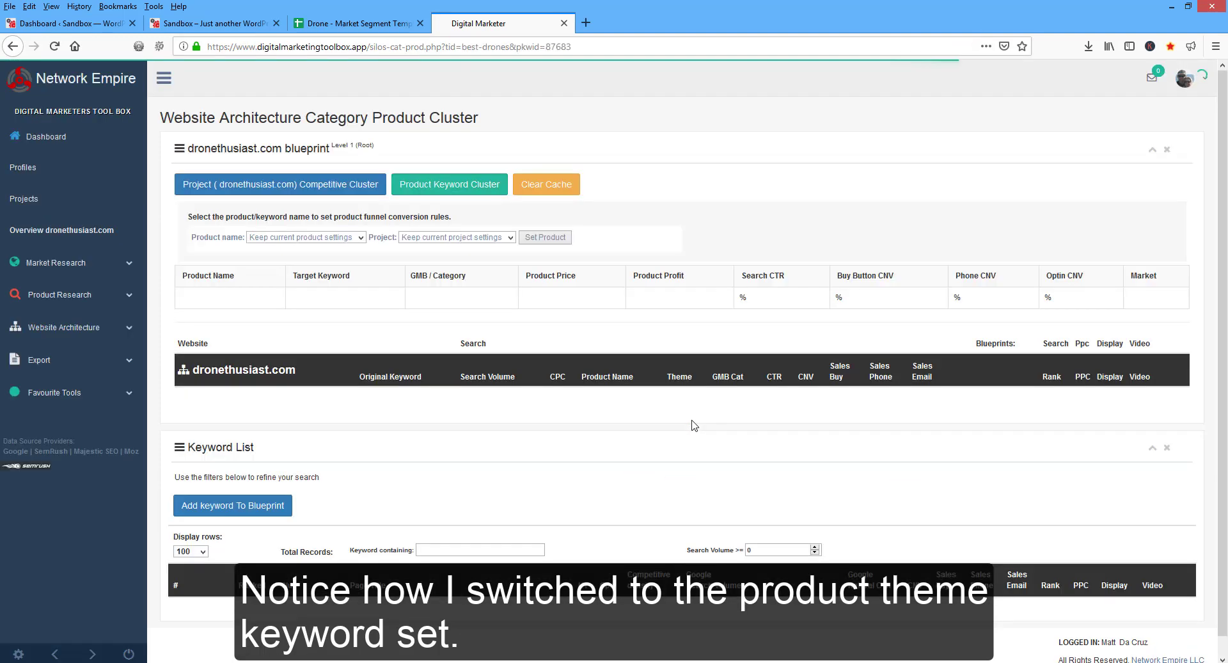
scroll(678, 494, "down", 9)
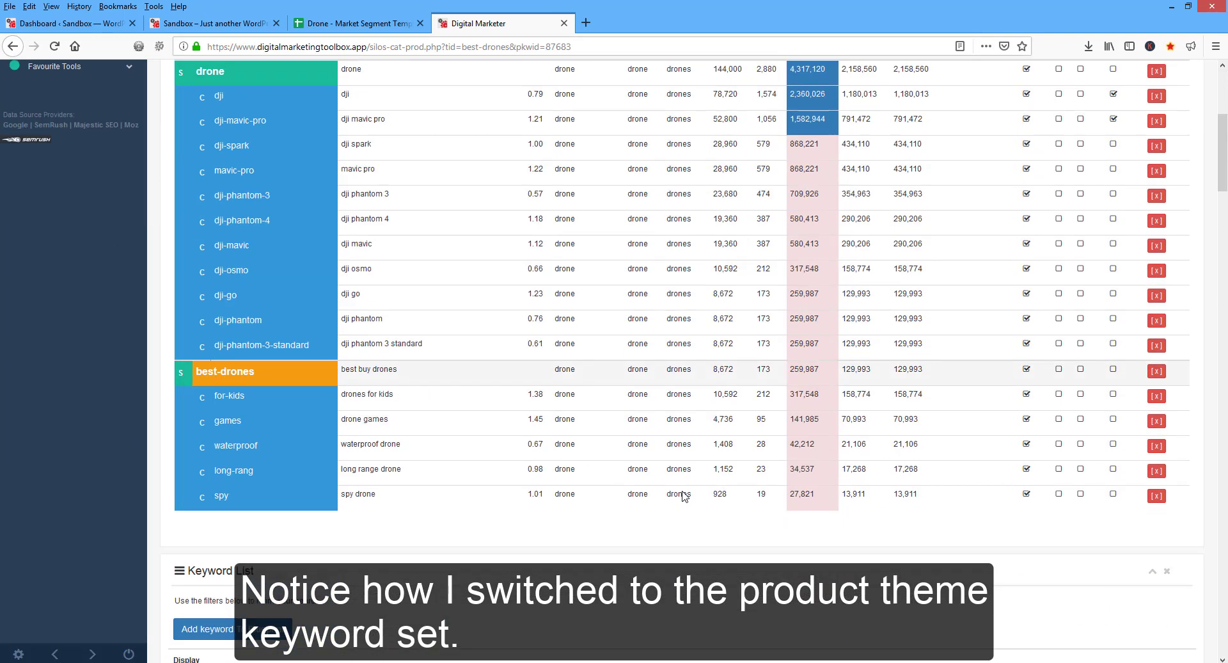
scroll(683, 491, "down", 3)
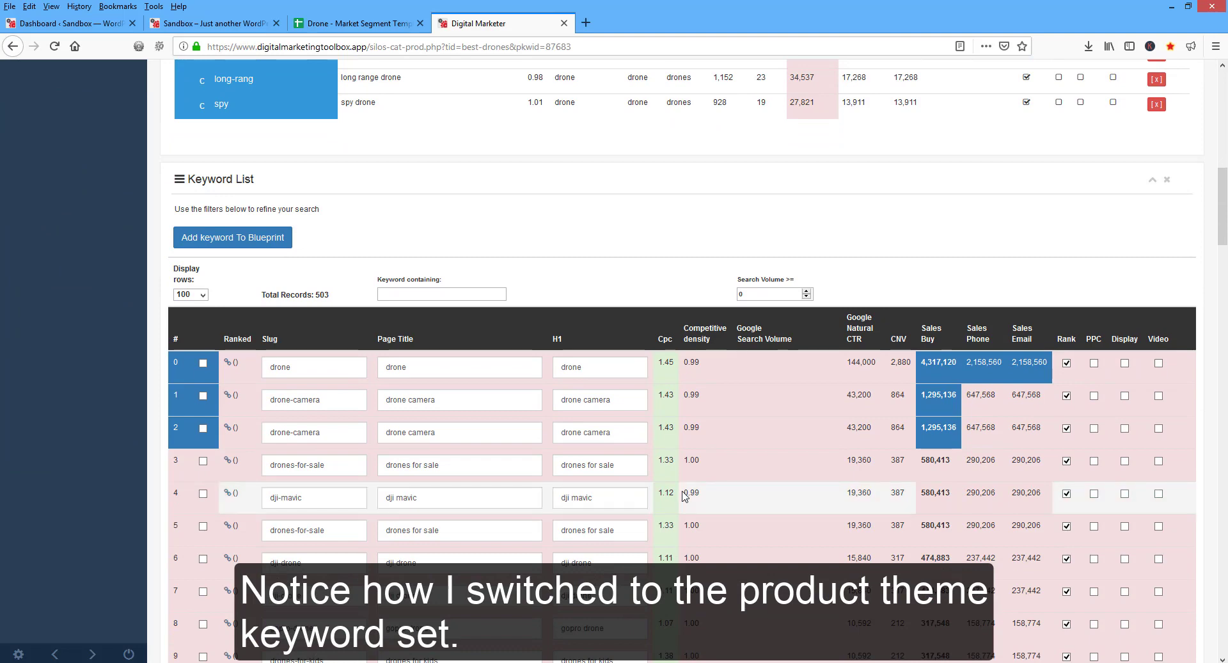
scroll(685, 496, "up", 4)
scroll(684, 496, "down", 4)
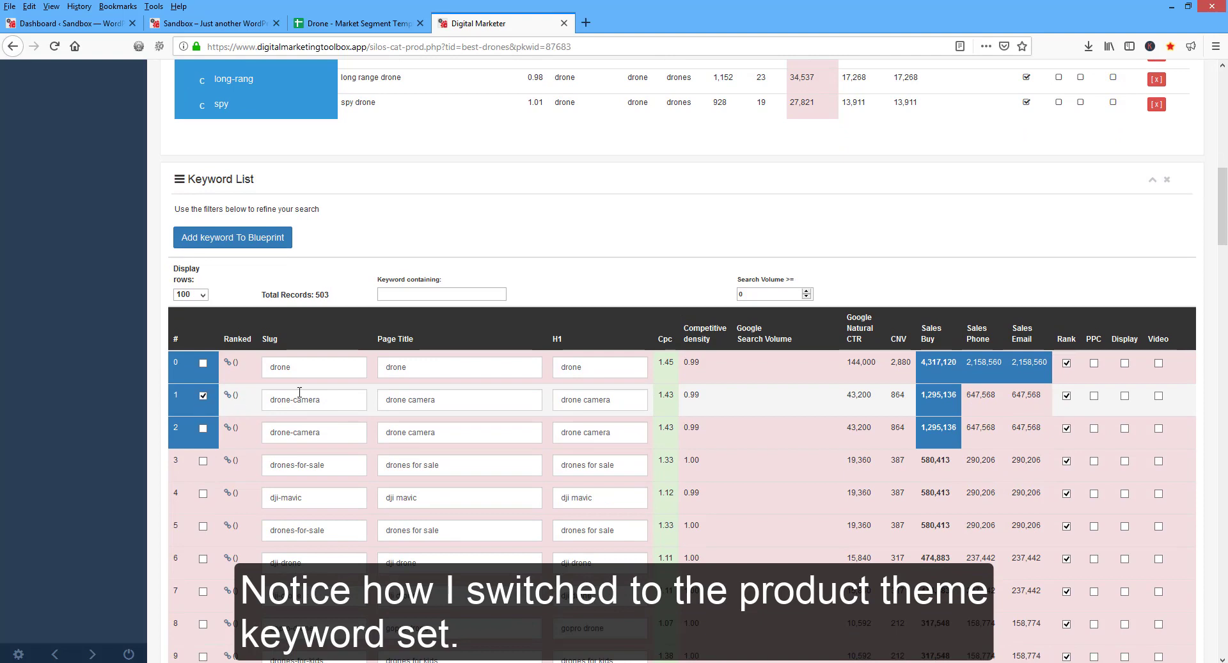
left_click_drag(295, 398, 259, 399)
key("BackSpace")
left_click(275, 239)
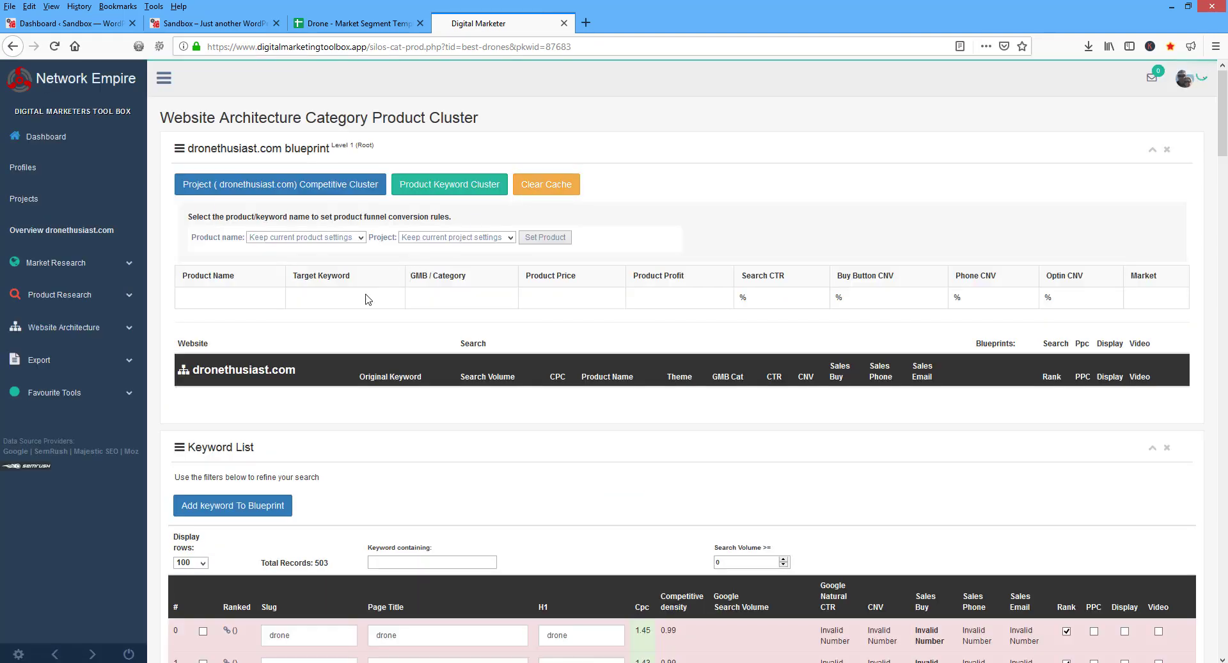
scroll(426, 278, "down", 4)
scroll(428, 280, "down", 1)
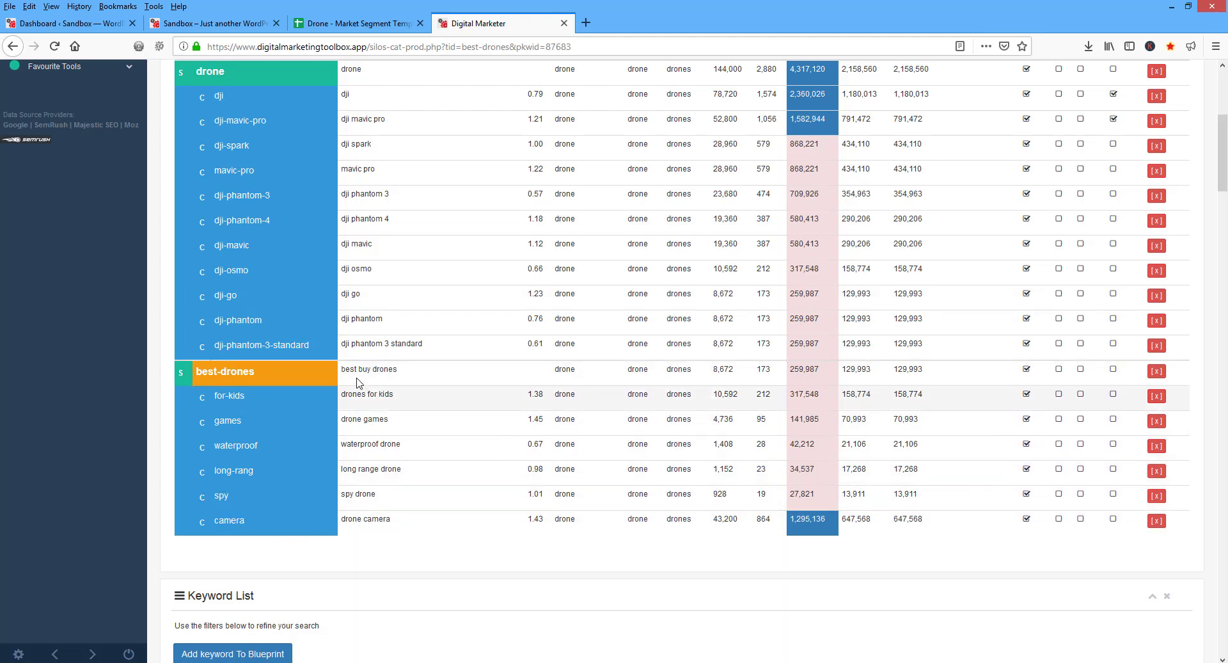
scroll(134, 447, "up", 4)
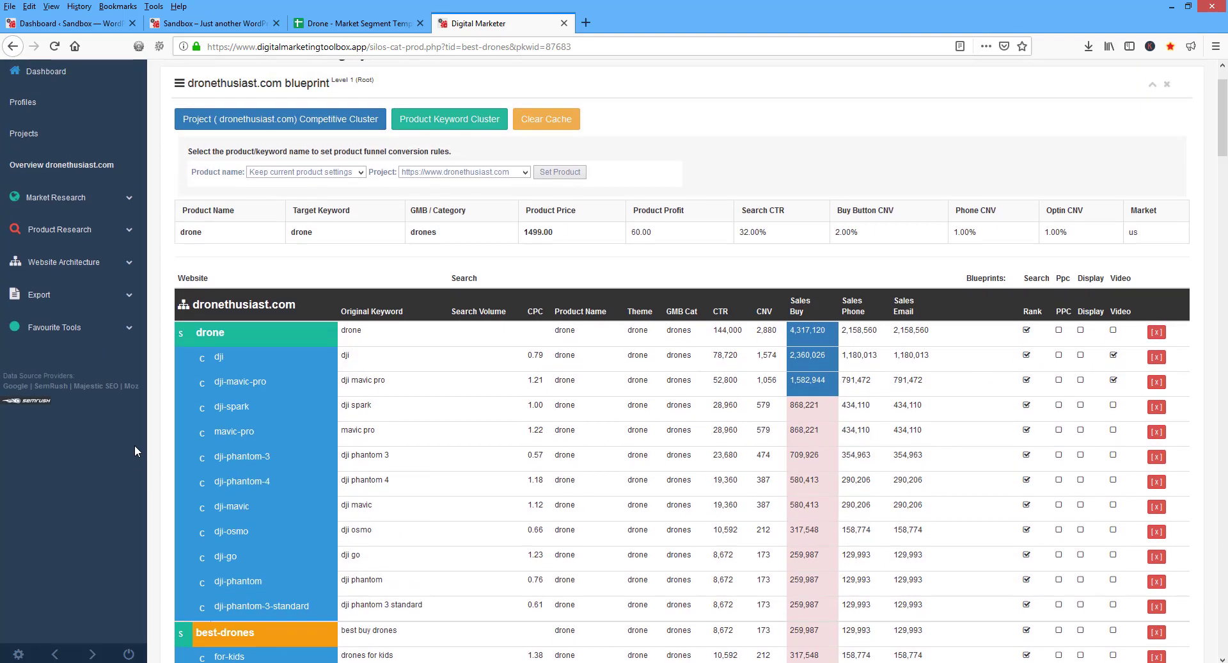
scroll(135, 446, "down", 15)
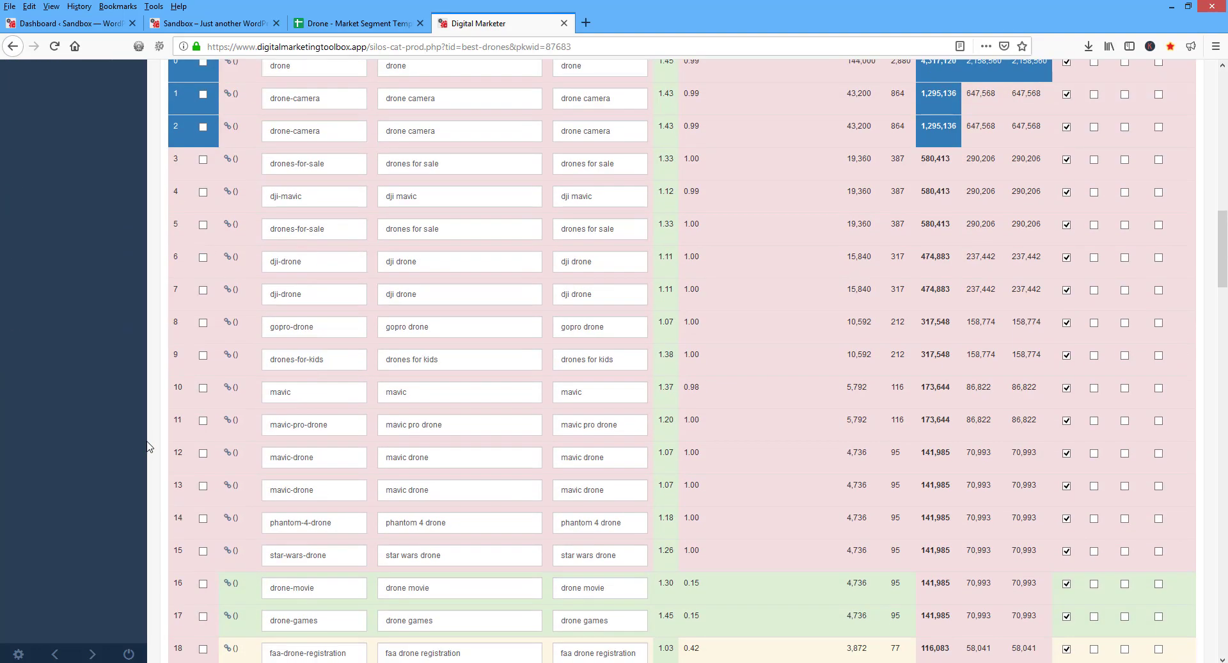
scroll(152, 446, "down", 1)
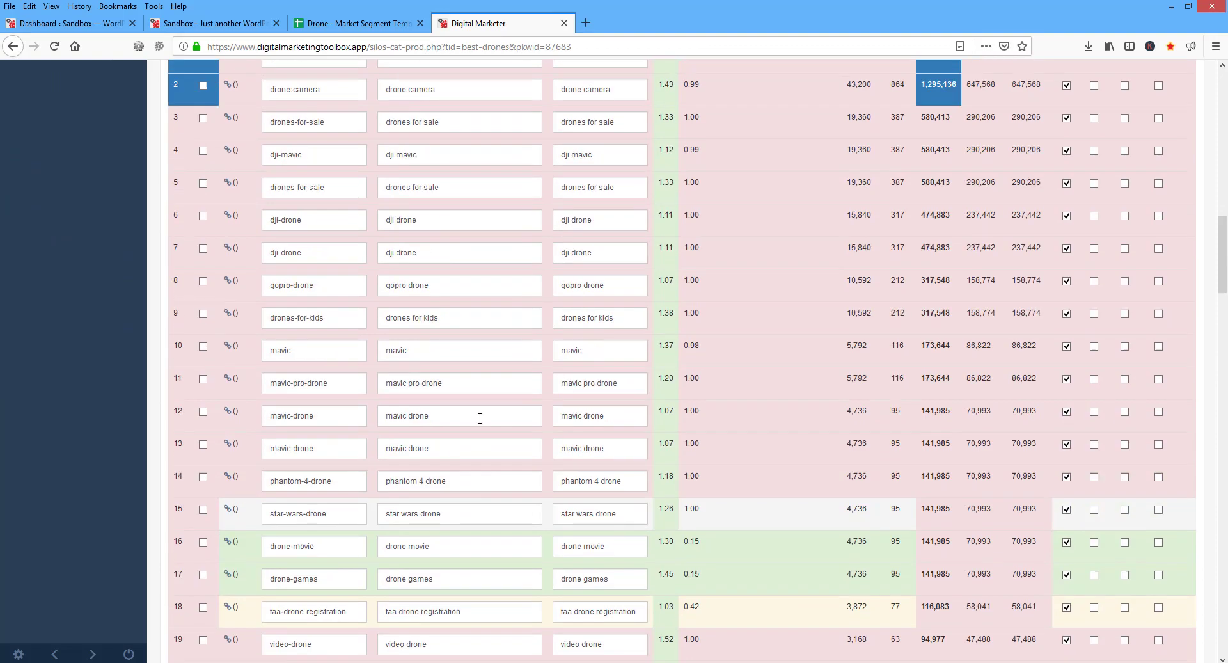